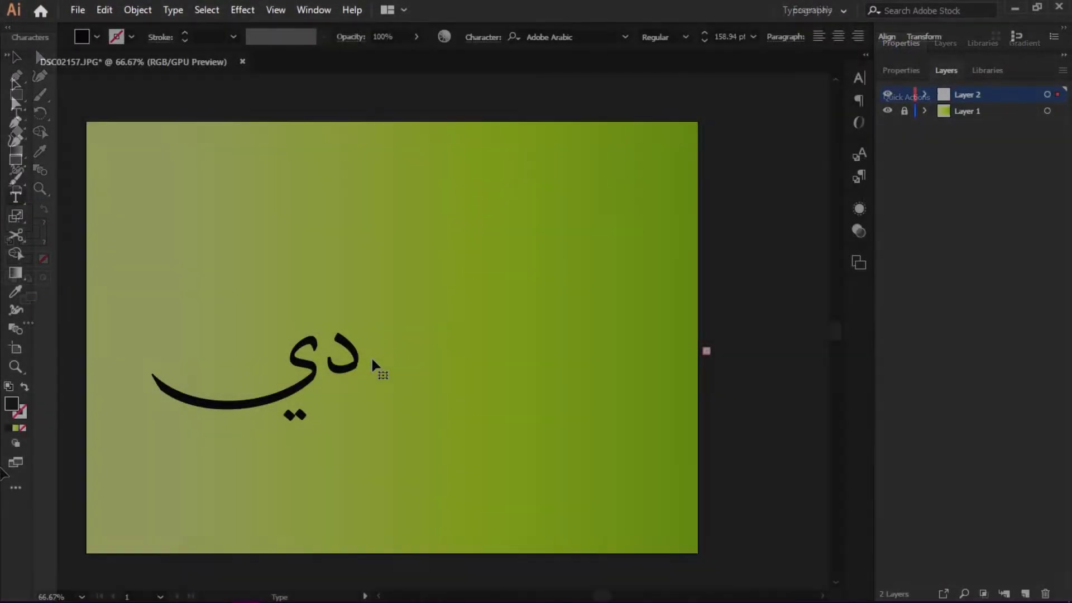
- Type the Arabic lettering, then shrink it and reposition it on the green gradient artboard
type("جيتل")
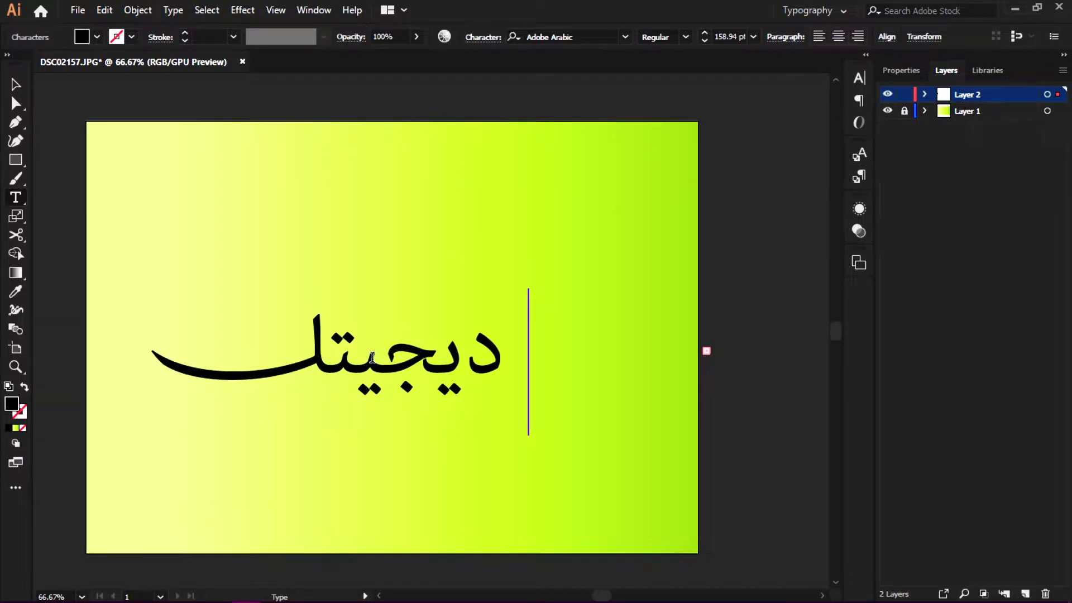
type(" كري كر")
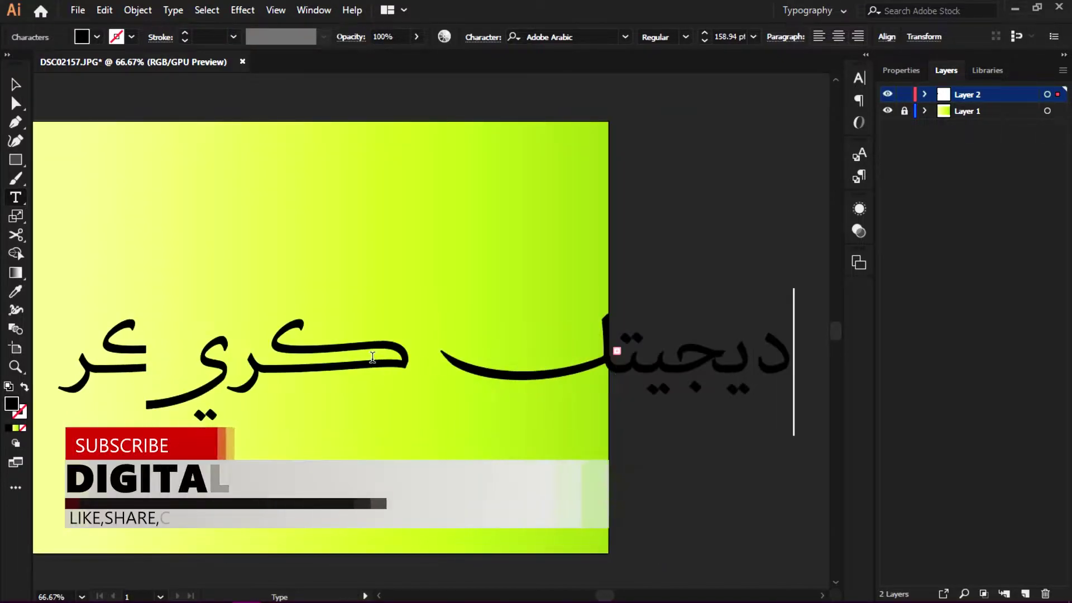
key("BackSpace")
key("BackSpace")
key("BackSpace")
type("شن")
key("Escape")
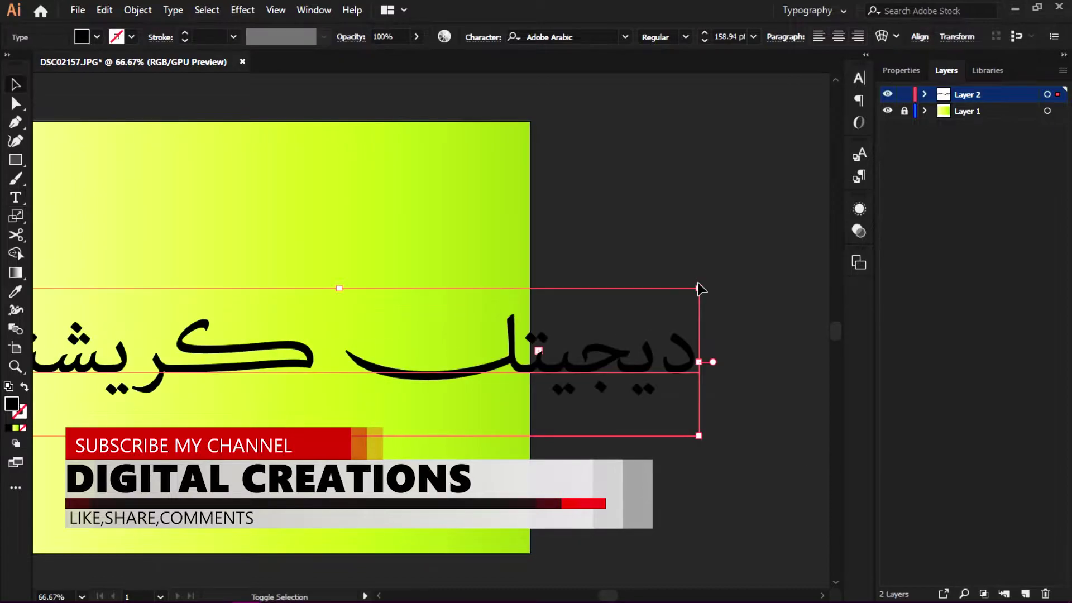
left_click_drag(699, 289, 492, 341)
left_click_drag(307, 308, 466, 315)
left_click_drag(444, 378, 464, 308)
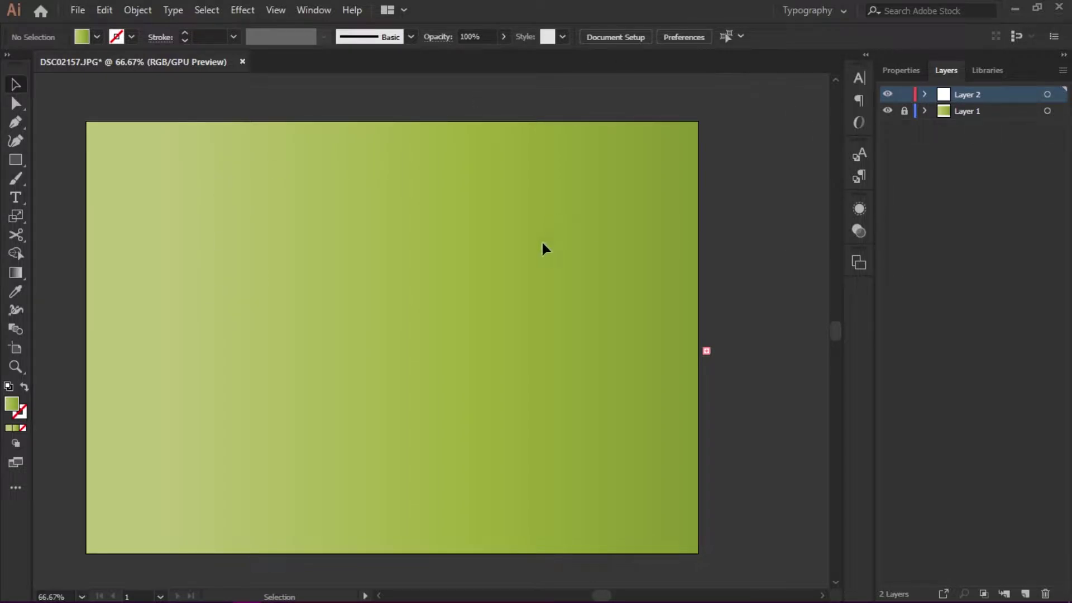
left_click(358, 11)
left_click(386, 134)
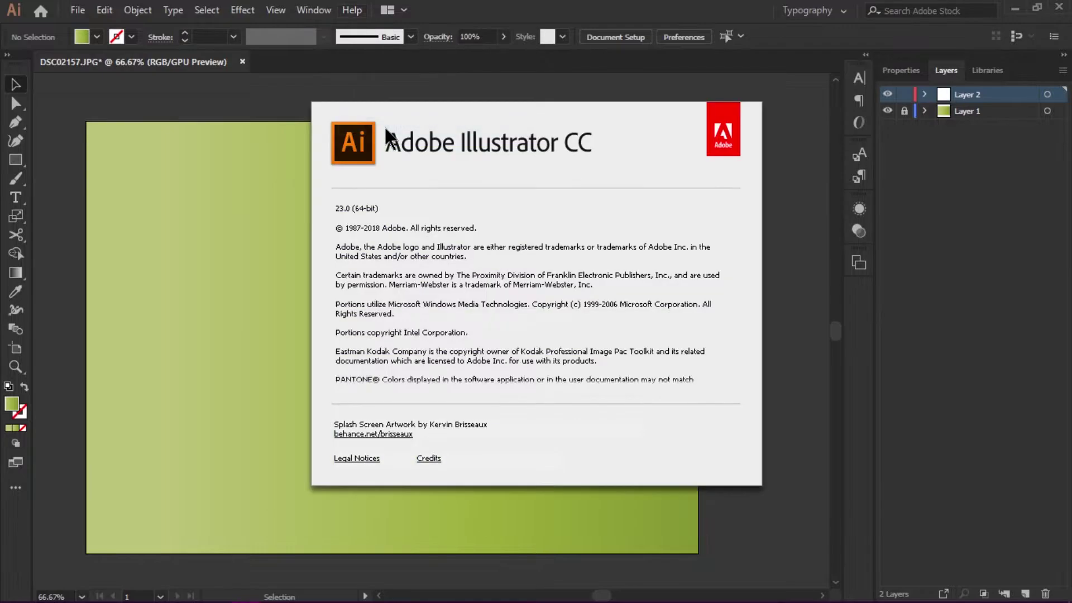
left_click(290, 210)
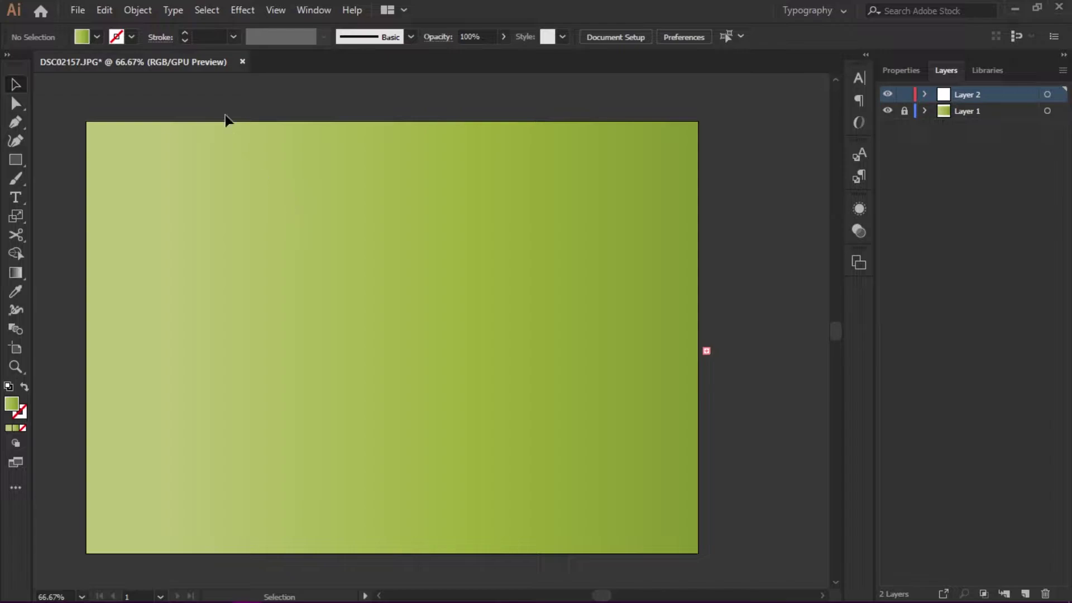
- Enable Show Indic Options in the Type preferences and confirm the change
left_click(109, 18)
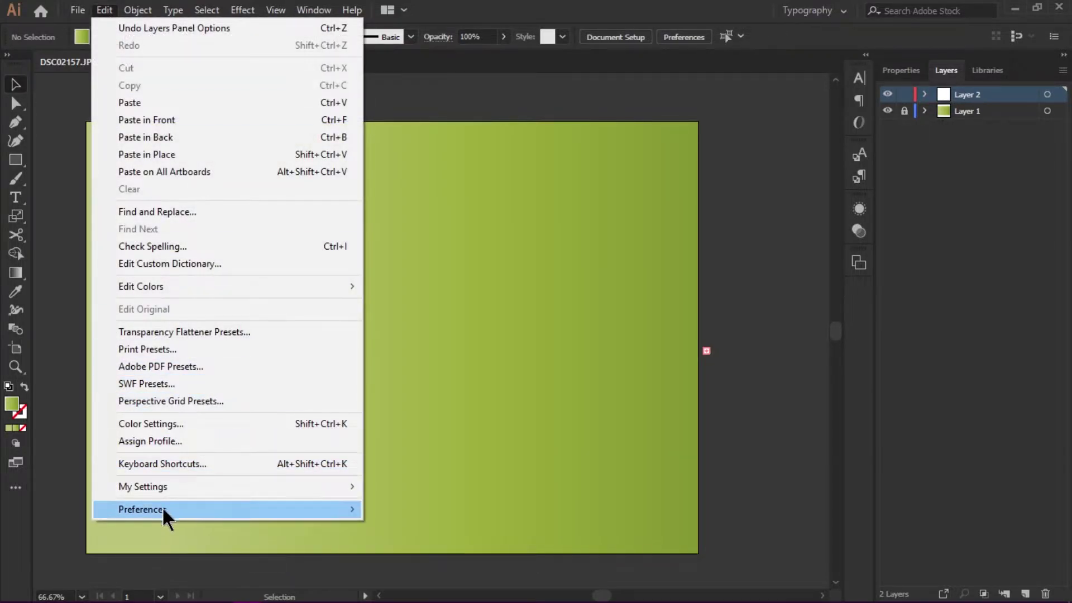
mouse_move(163, 509)
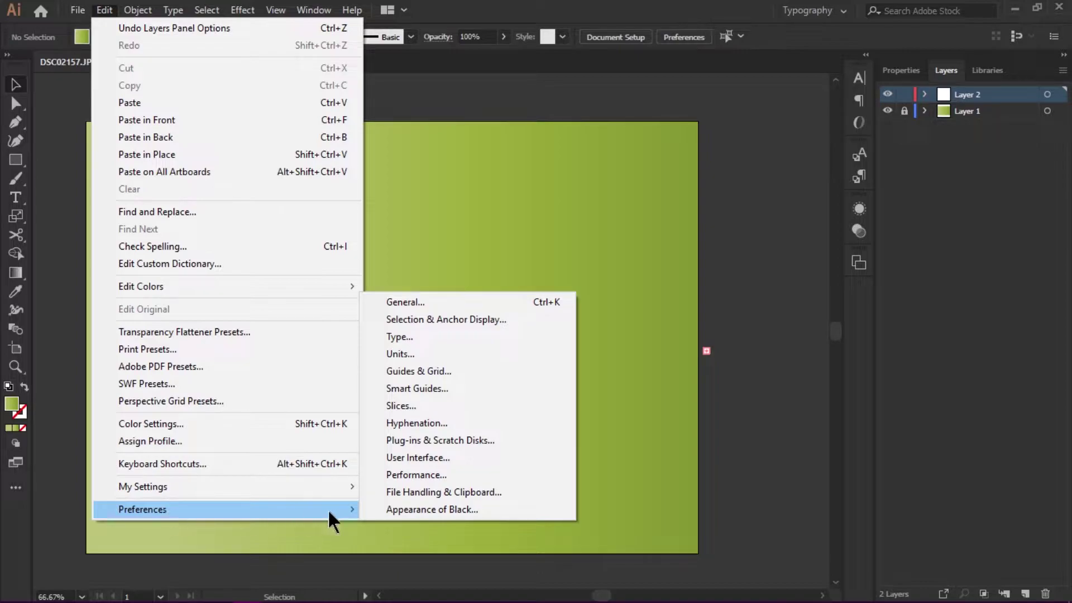
left_click(409, 338)
left_click_drag(333, 83, 347, 75)
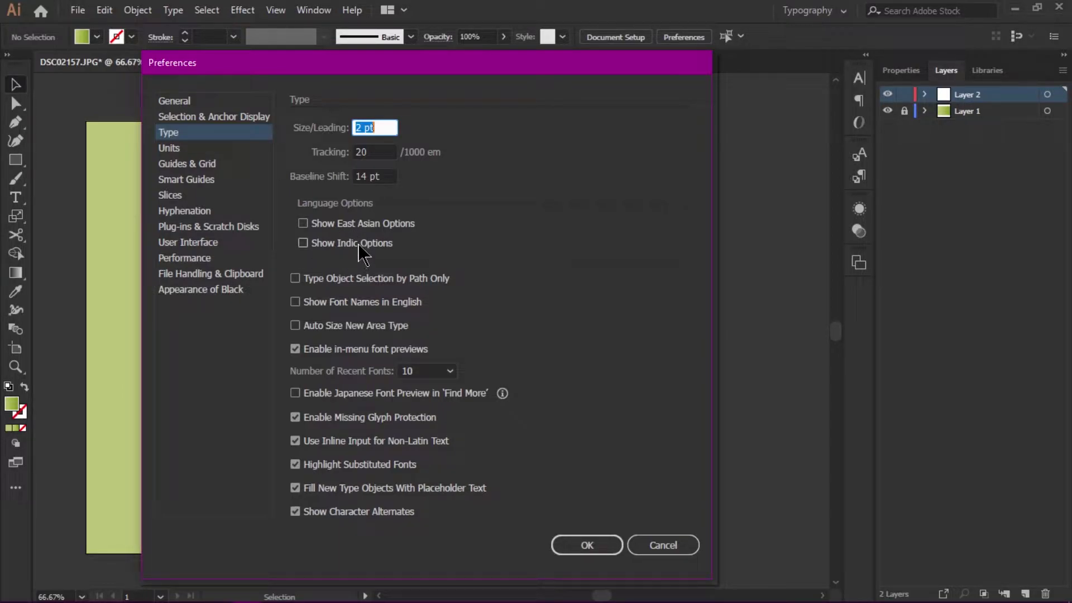
left_click(303, 244)
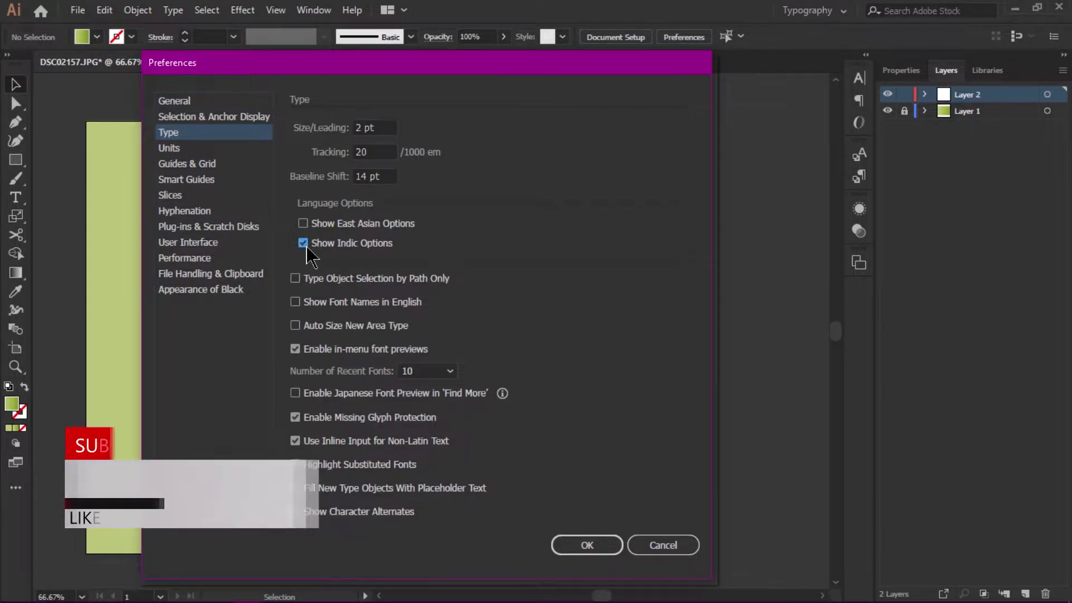
left_click(599, 547)
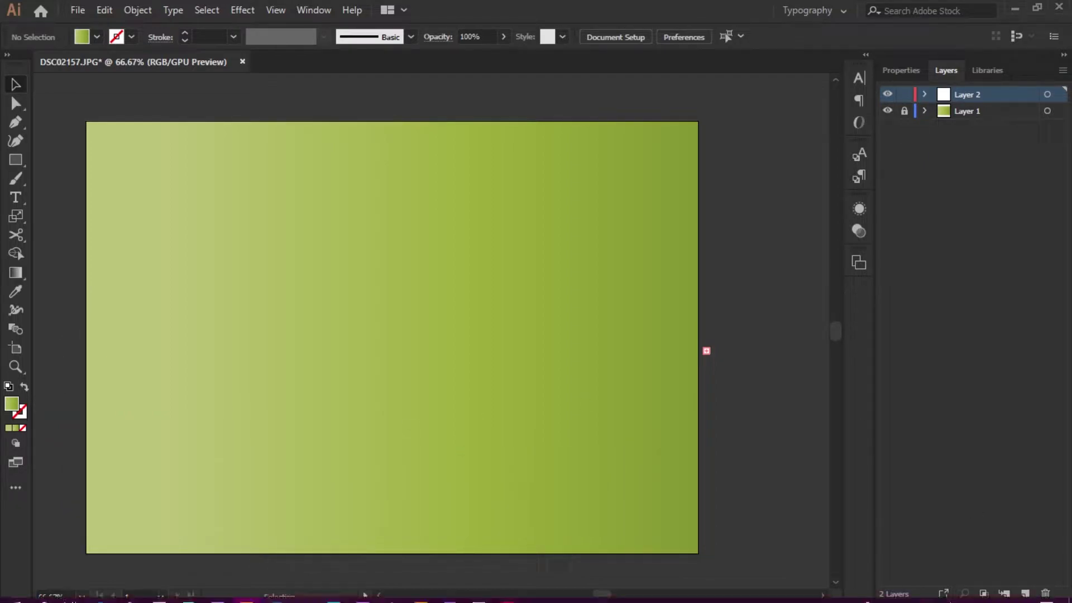
- Switch keyboard input to Arabic (UAE) and type a short Arabic name as a new text line
left_click(970, 596)
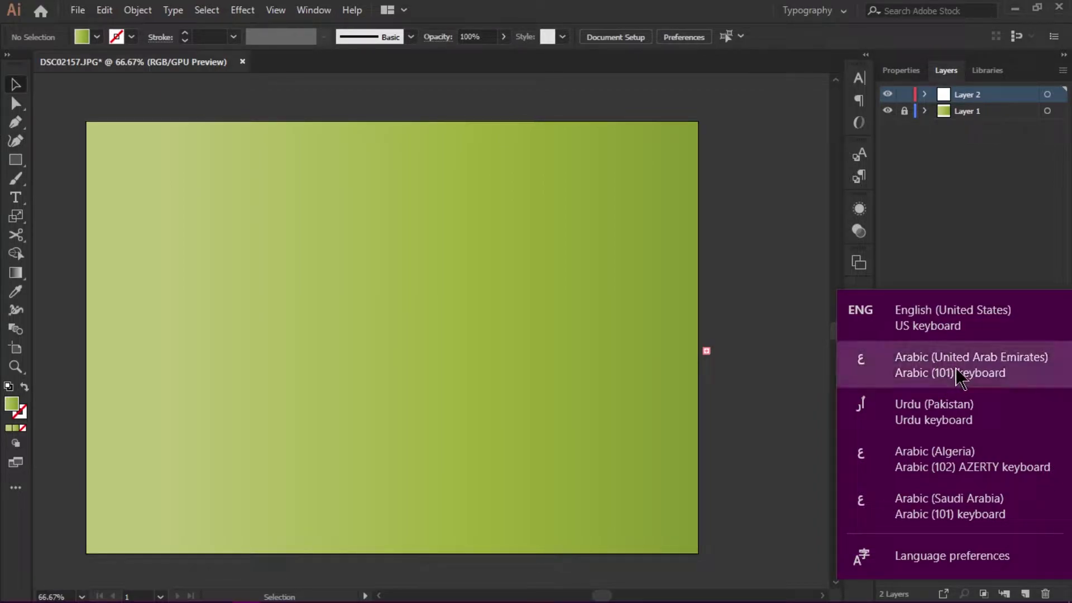
left_click(894, 373)
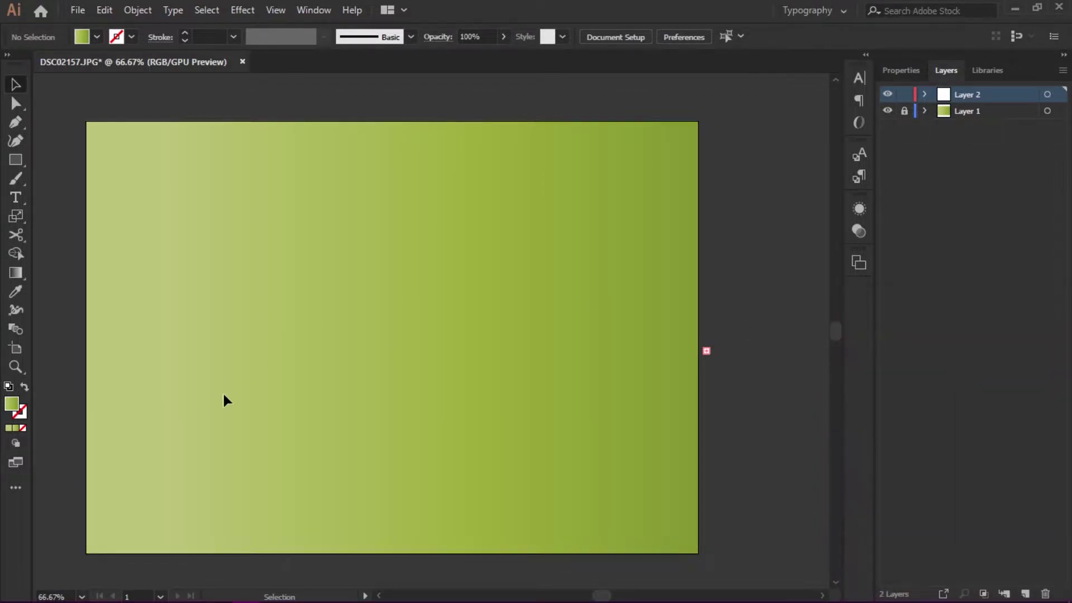
left_click(16, 197)
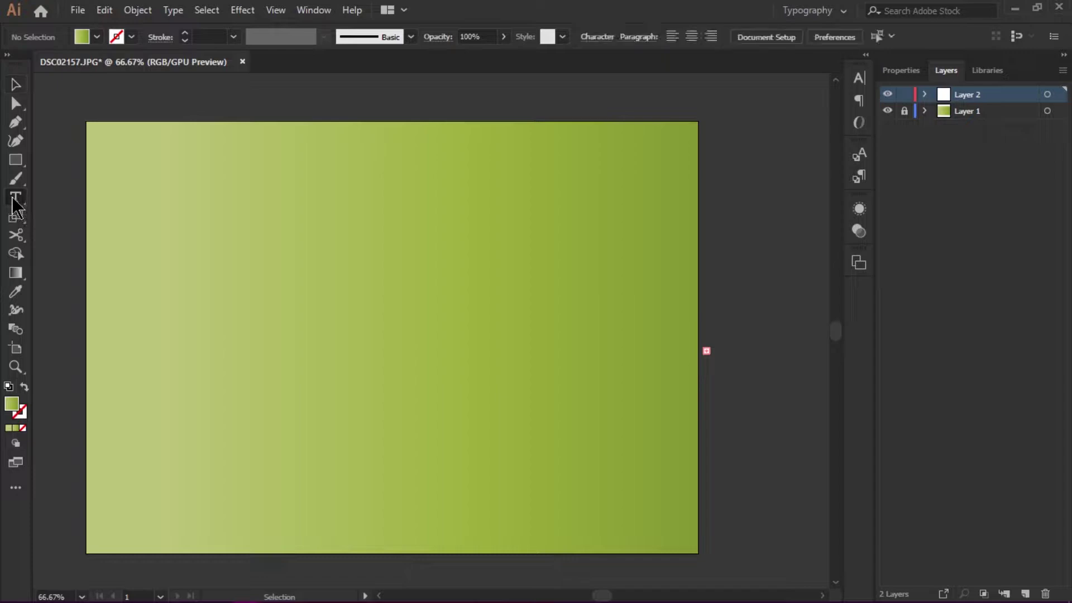
left_click(581, 338)
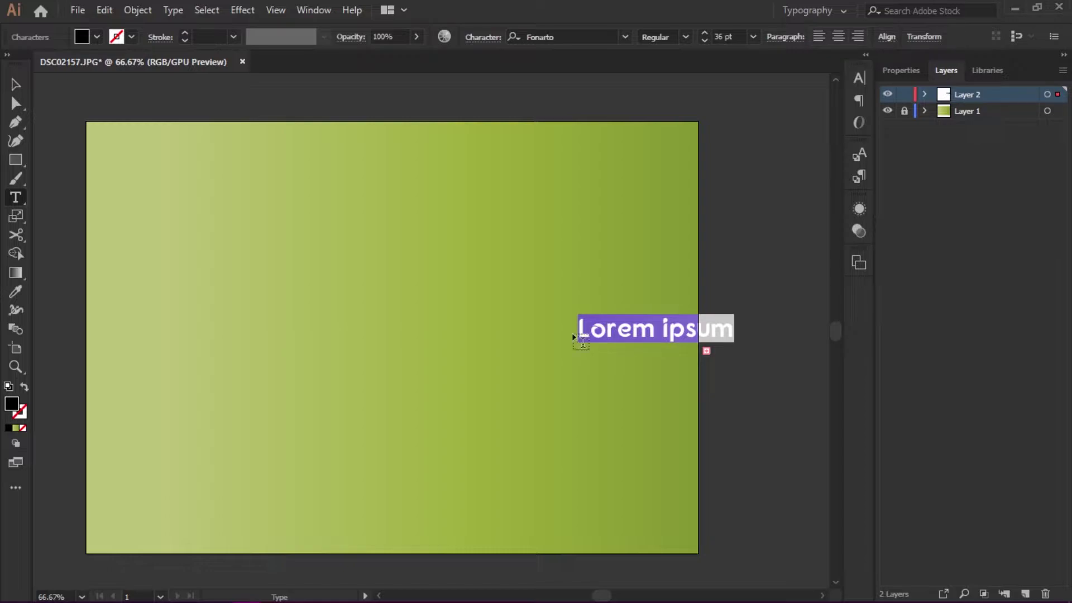
type("سيي")
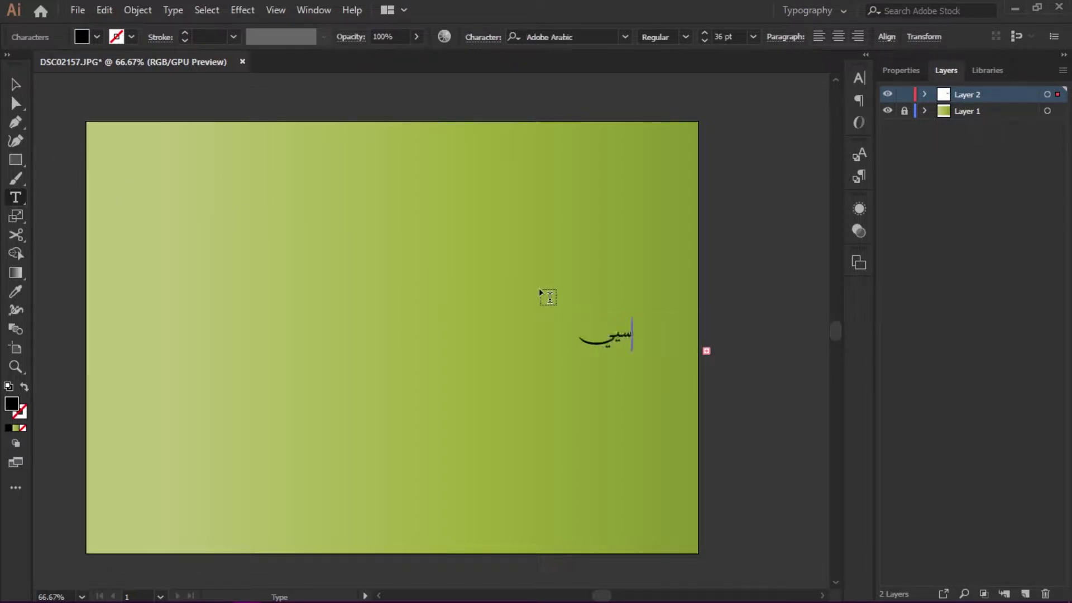
key("BackSpace")
key("BackSpace")
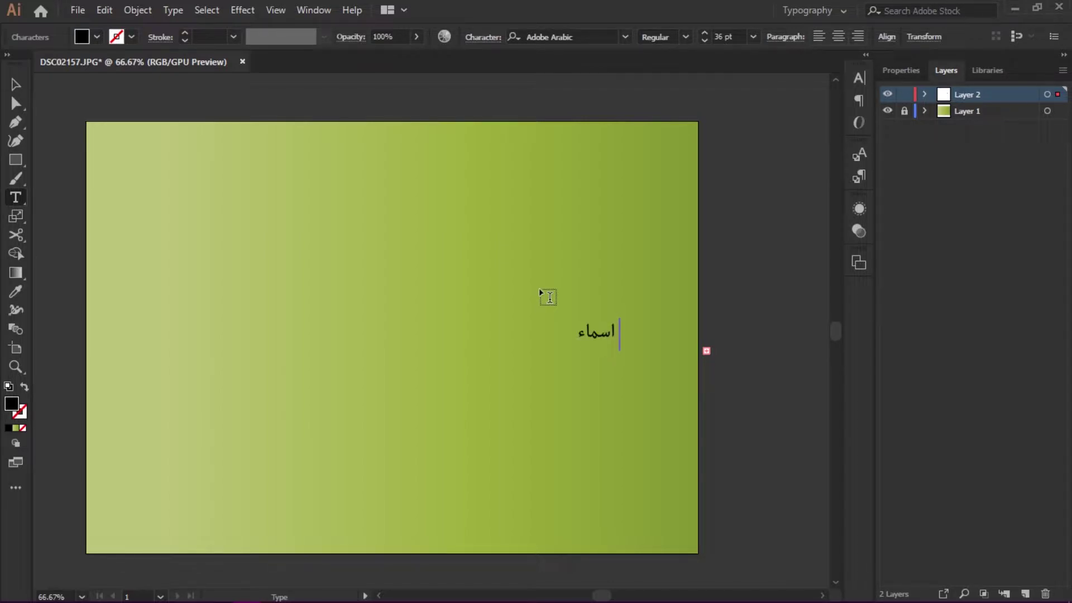
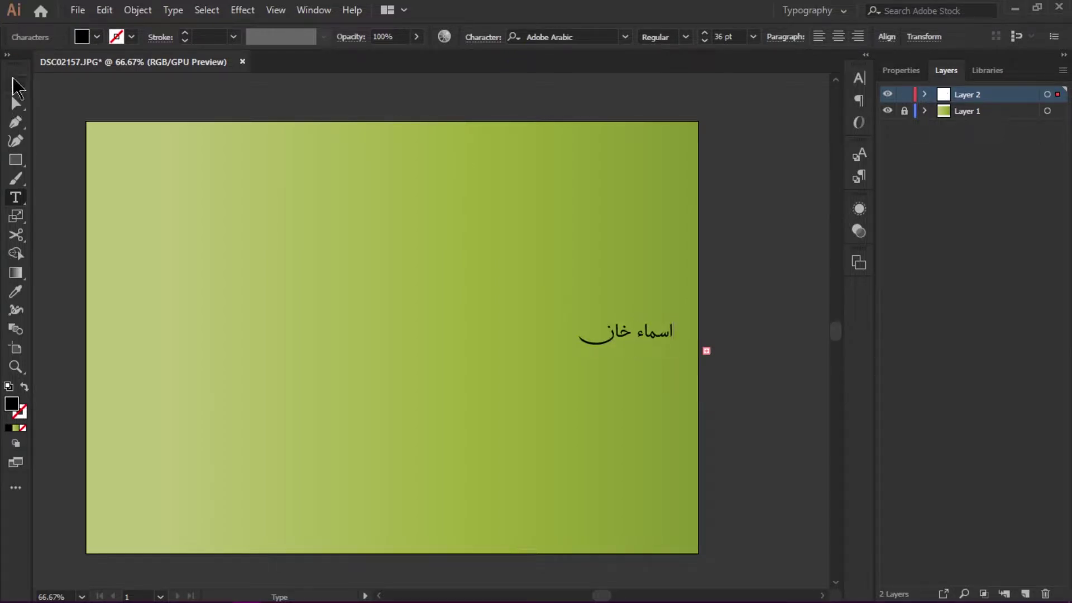
- Enlarge the Arabic text to about 159 pt and position it on the artboard
left_click(16, 85)
left_click_drag(579, 350, 230, 467)
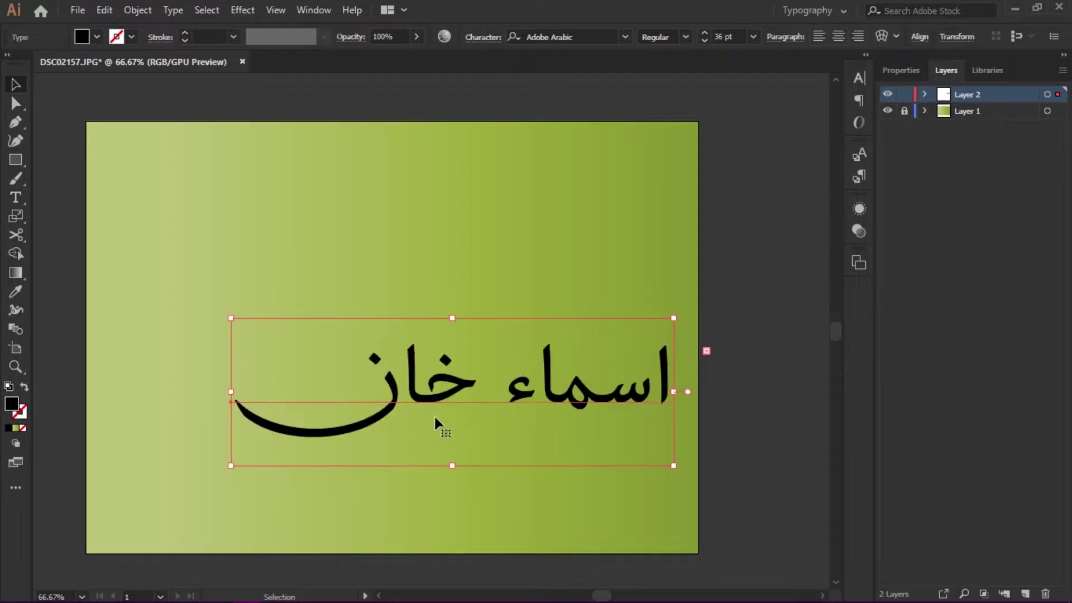
left_click_drag(462, 408, 362, 362)
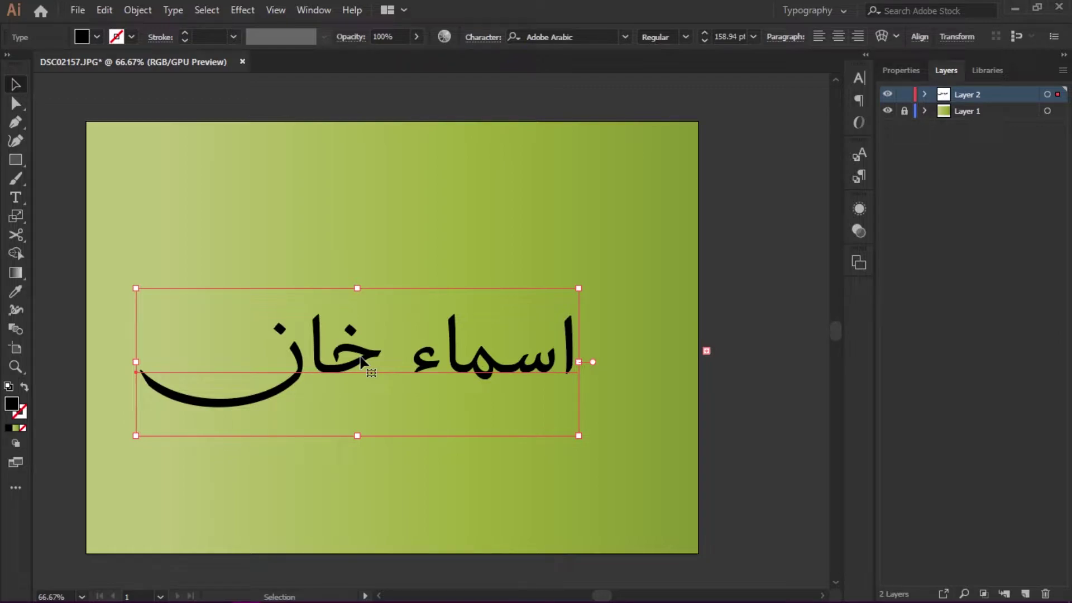
left_click_drag(360, 358, 372, 359)
- Replace the line with 'ديجيتل کریشن' and scale it down to fit the artboard
key("t")
triple_click(372, 361)
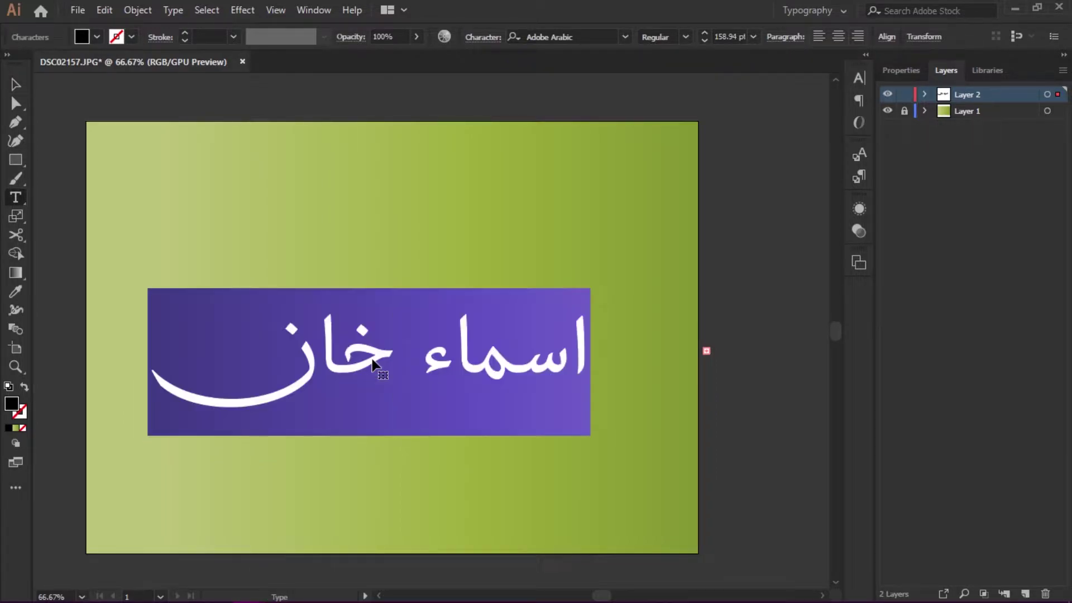
type("دي")
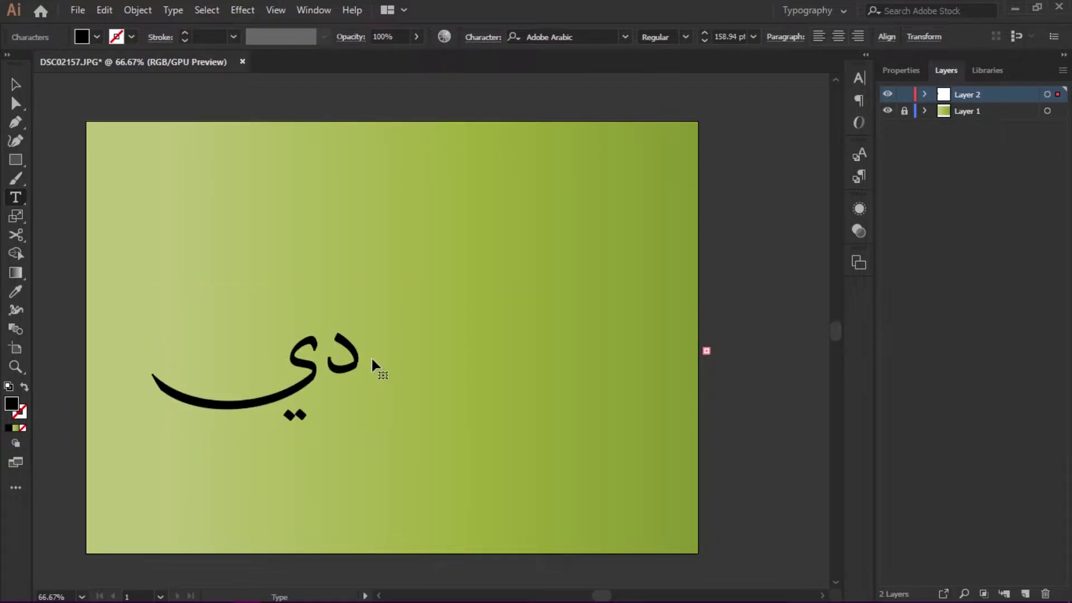
type("جيتل ")
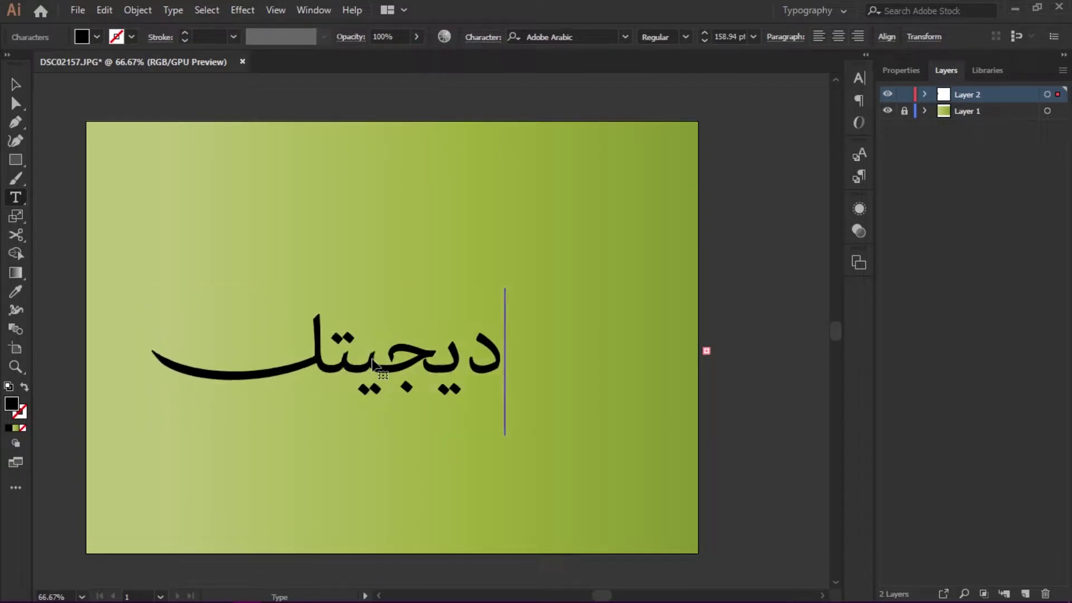
type("ک")
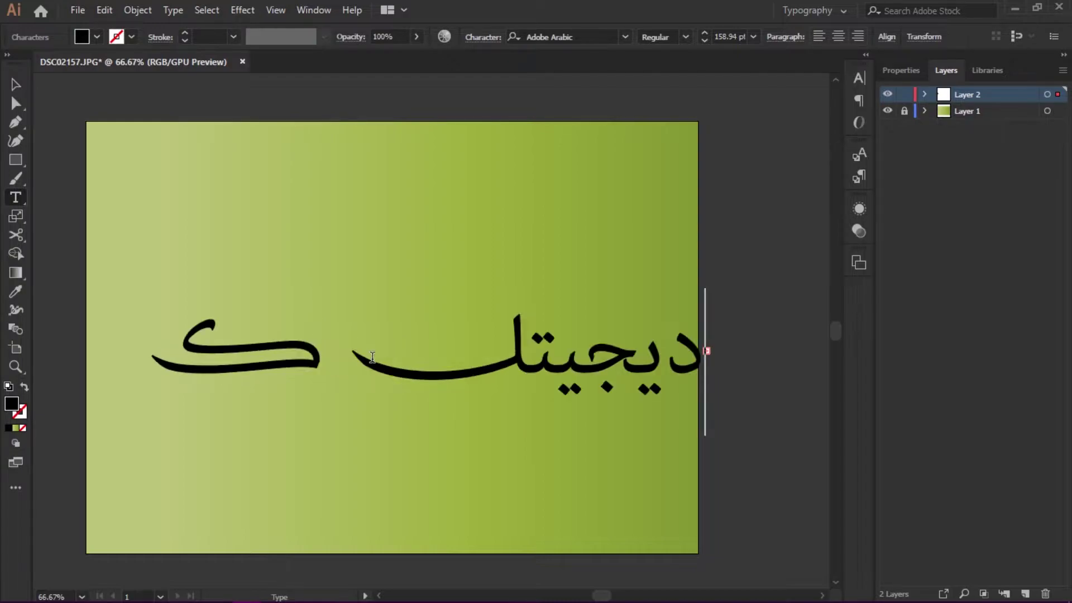
type("ریش")
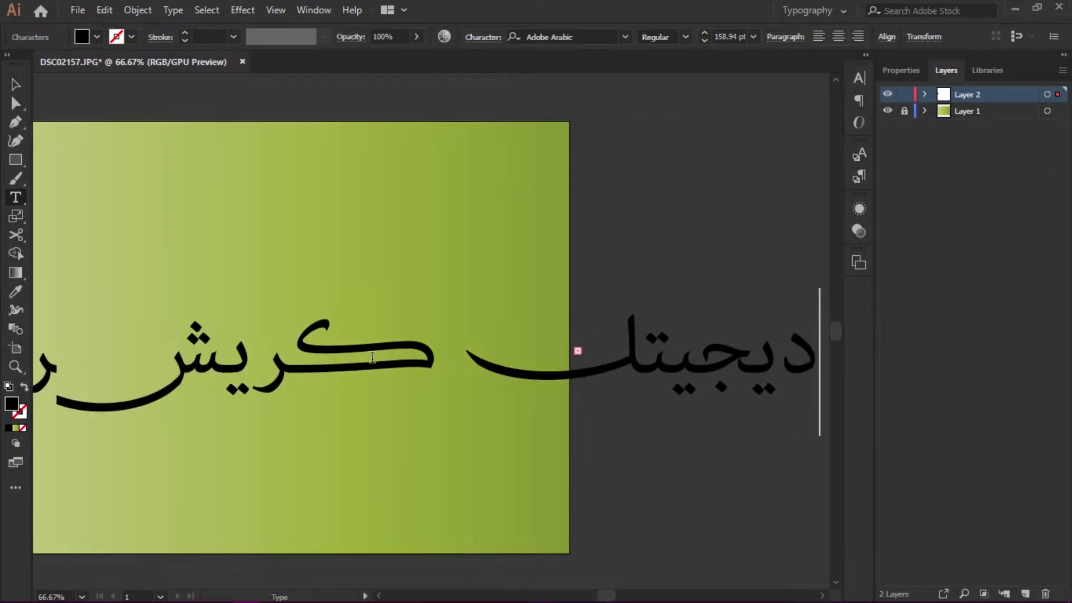
type("ن")
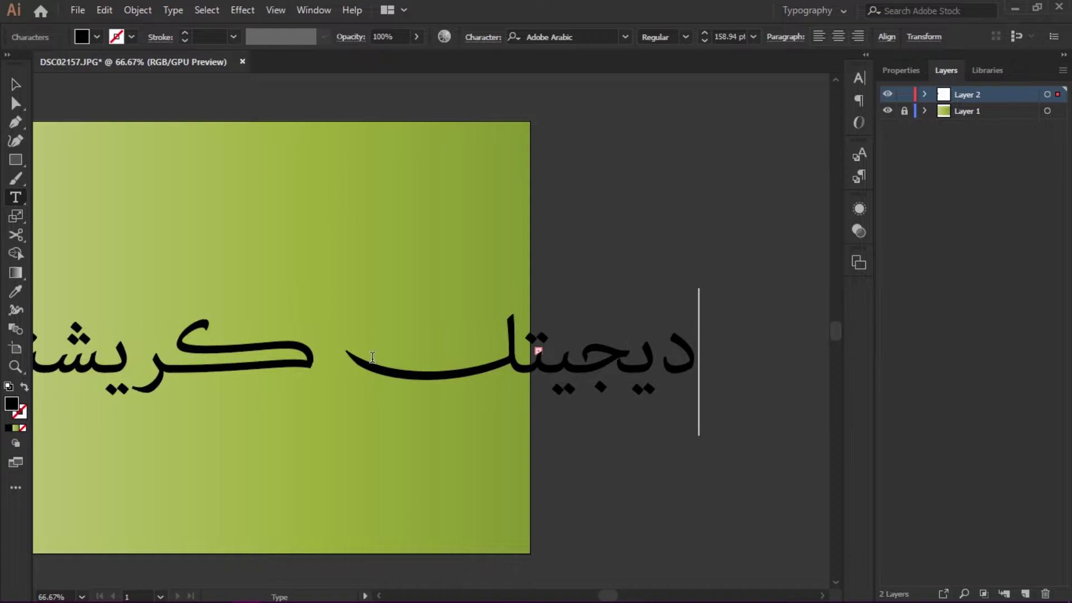
left_click(17, 82)
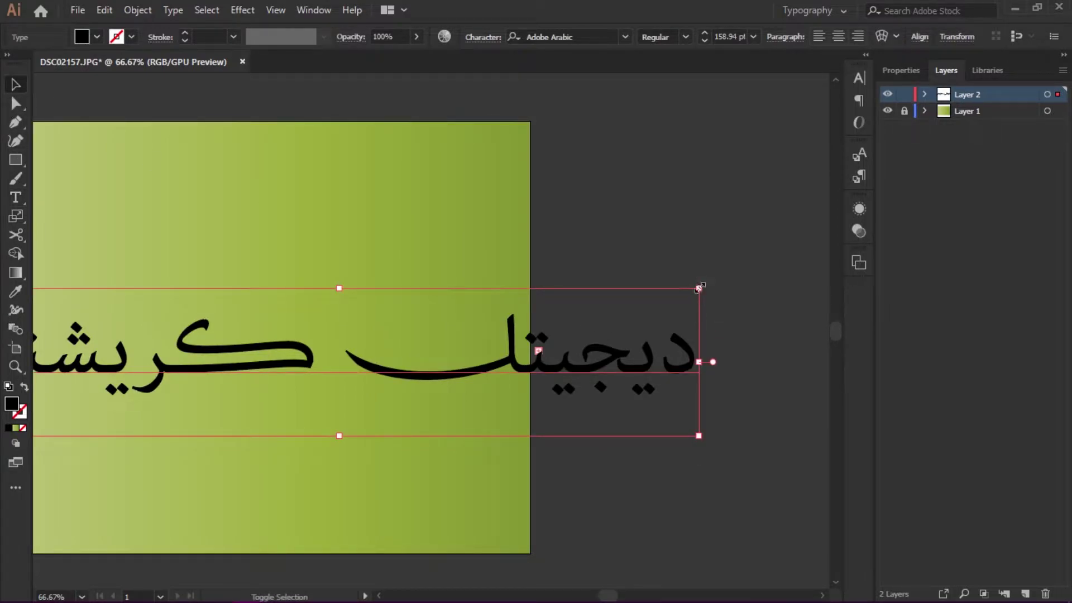
left_click_drag(699, 288, 463, 337)
left_click_drag(364, 287, 465, 276)
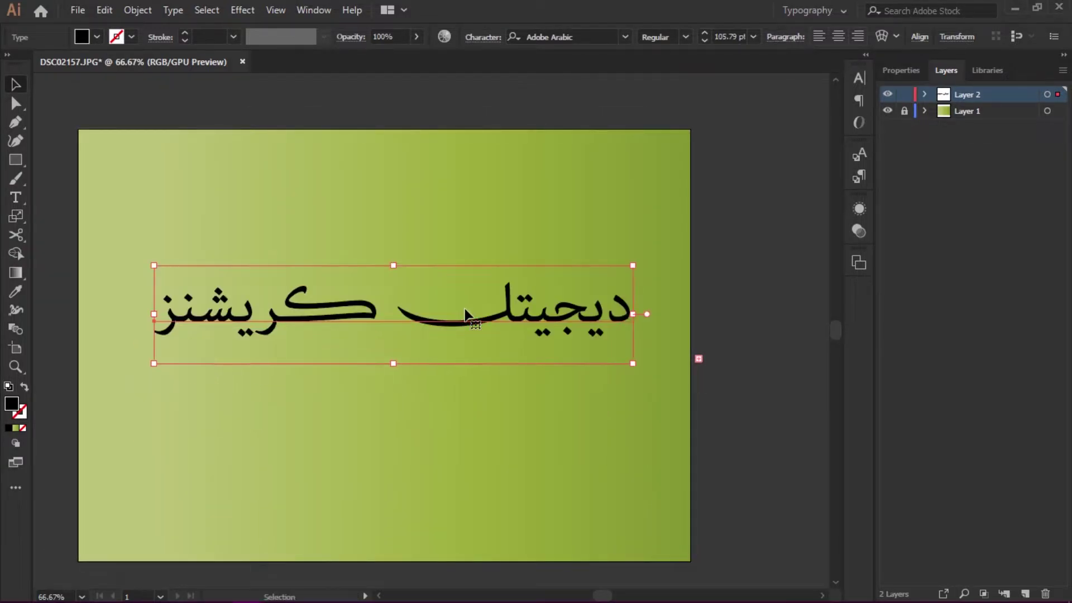
- Set the paragraph composer to Middle Eastern Single-line Composer
left_click(858, 79)
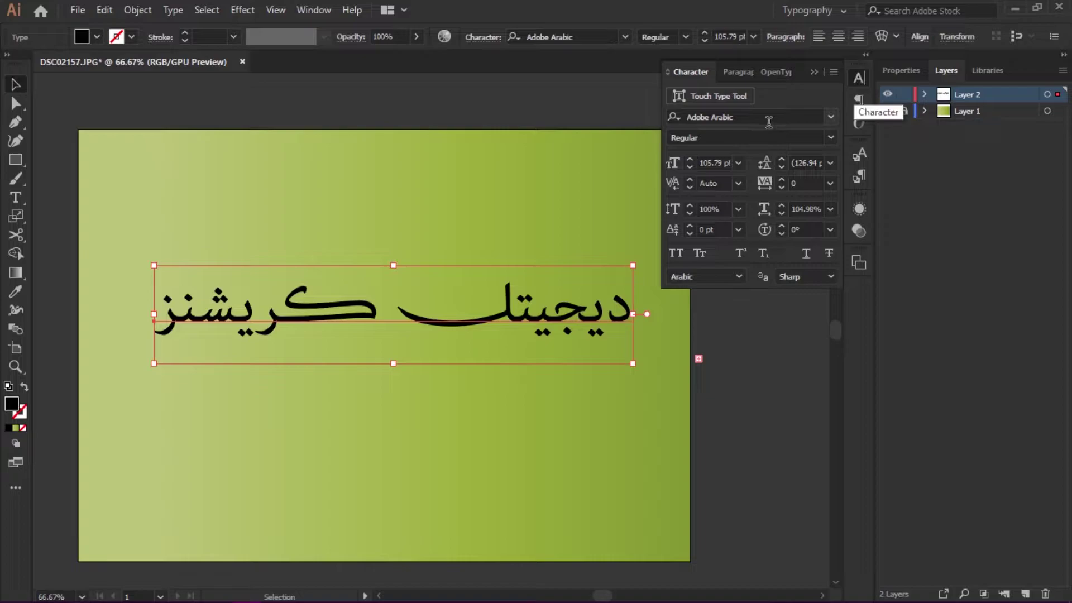
left_click(738, 72)
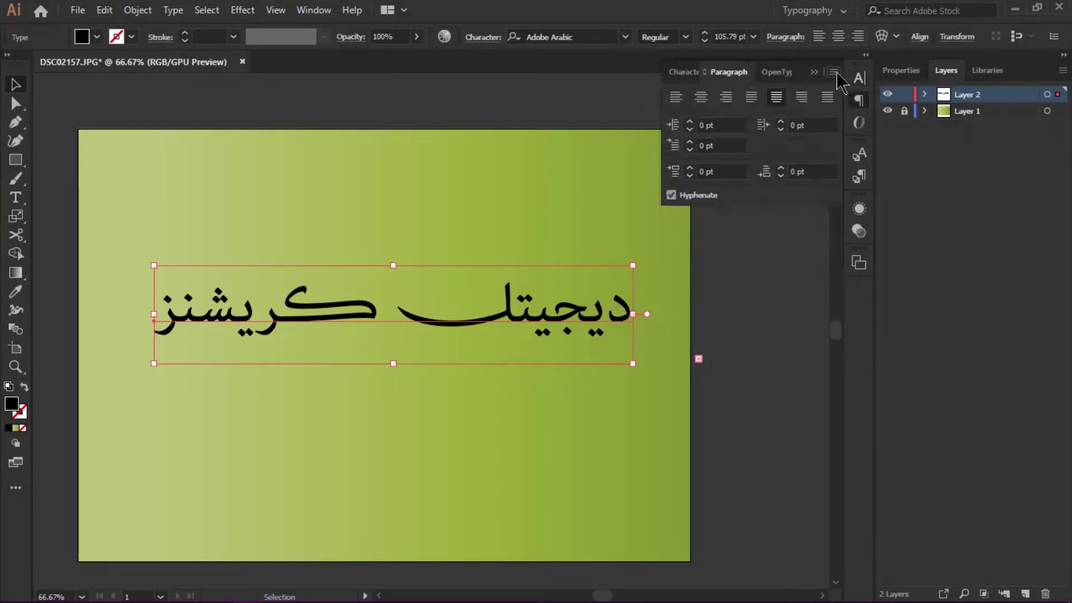
left_click(834, 71)
left_click(666, 159)
left_click(834, 71)
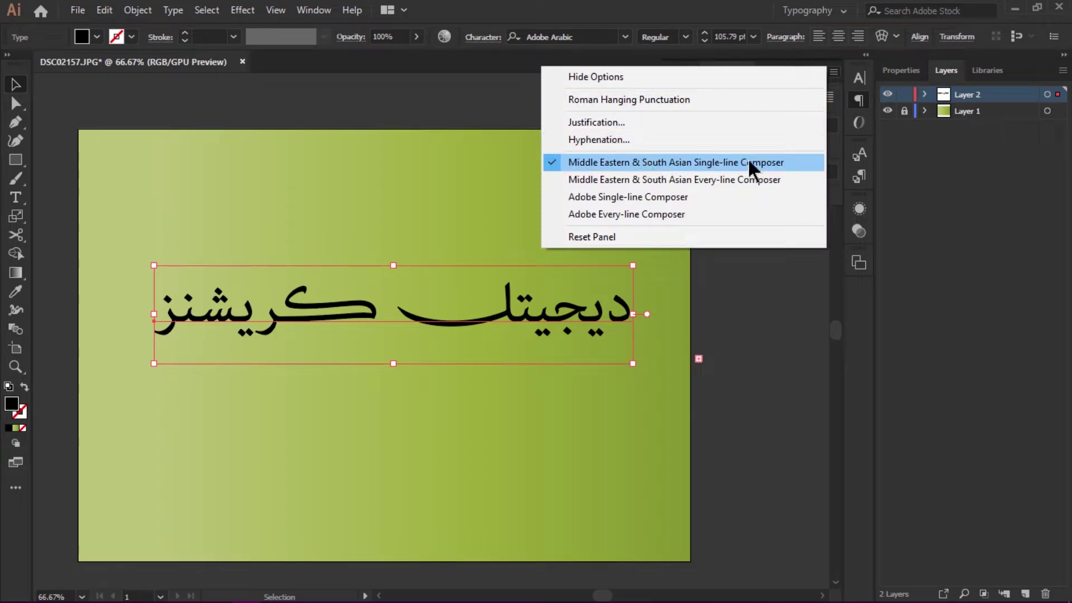
left_click(792, 162)
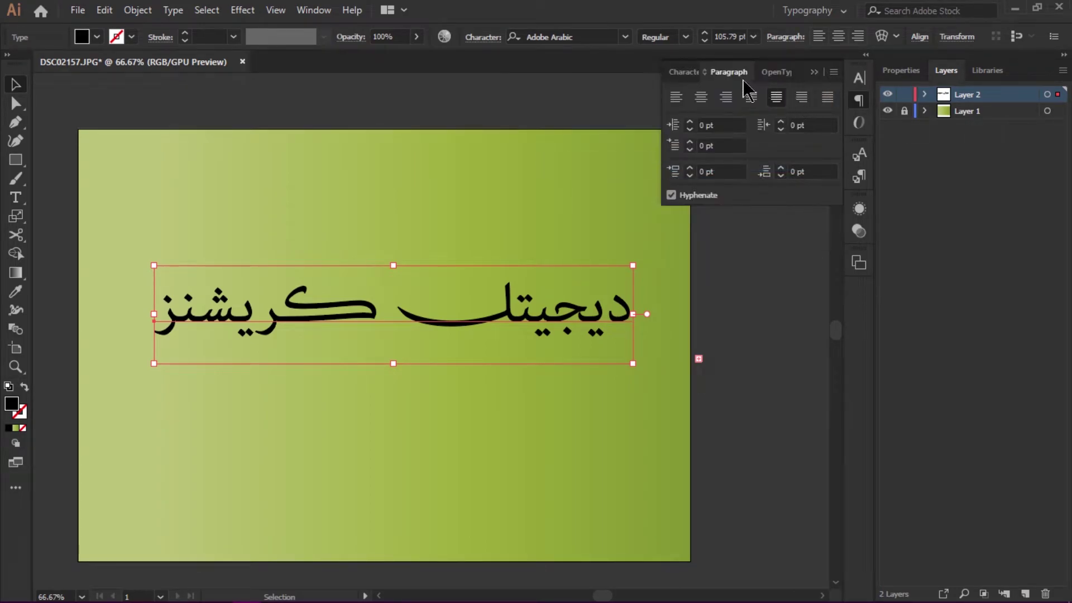
- Confirm the text language is Arabic in the Character panel
left_click(683, 72)
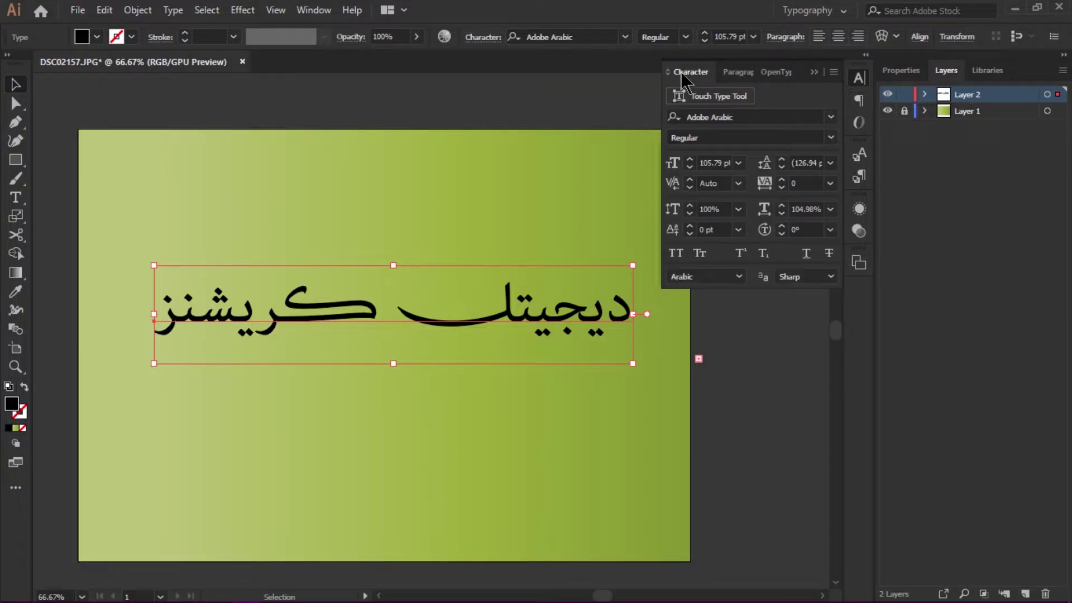
left_click(741, 279)
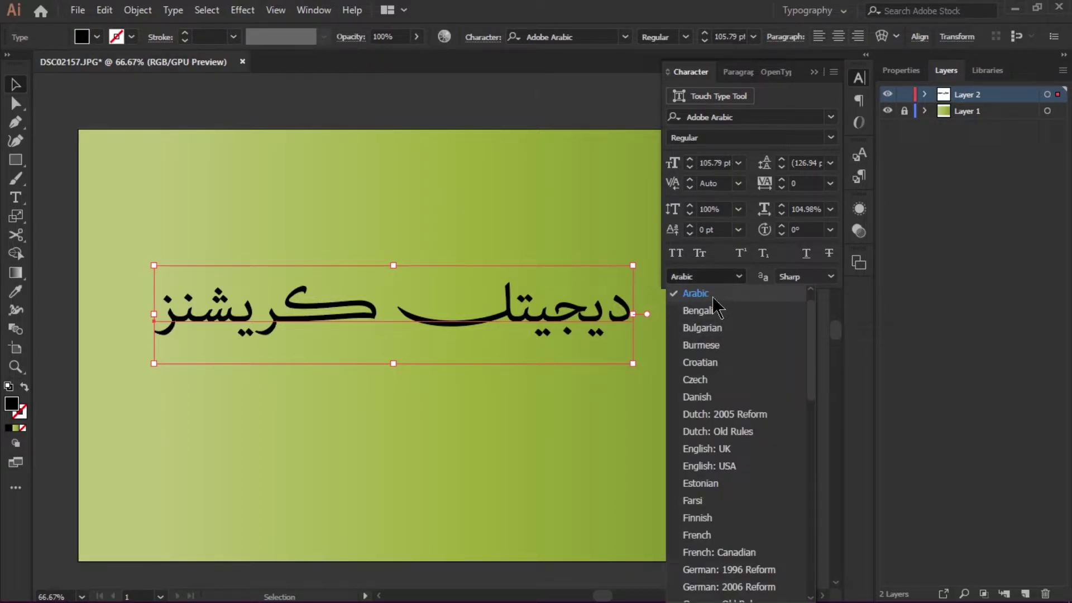
left_click(810, 288)
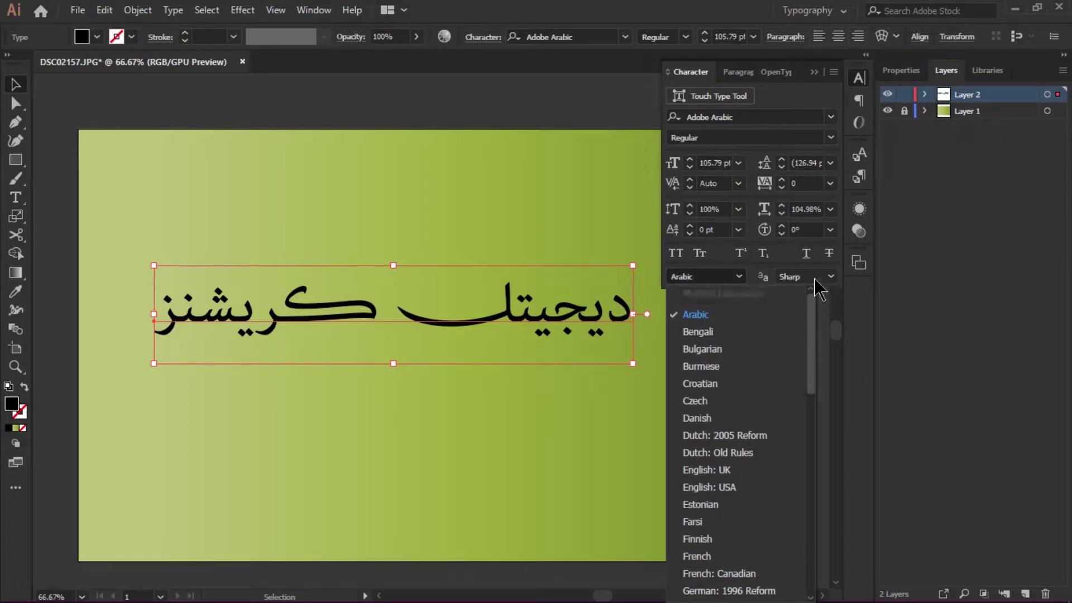
left_click(706, 315)
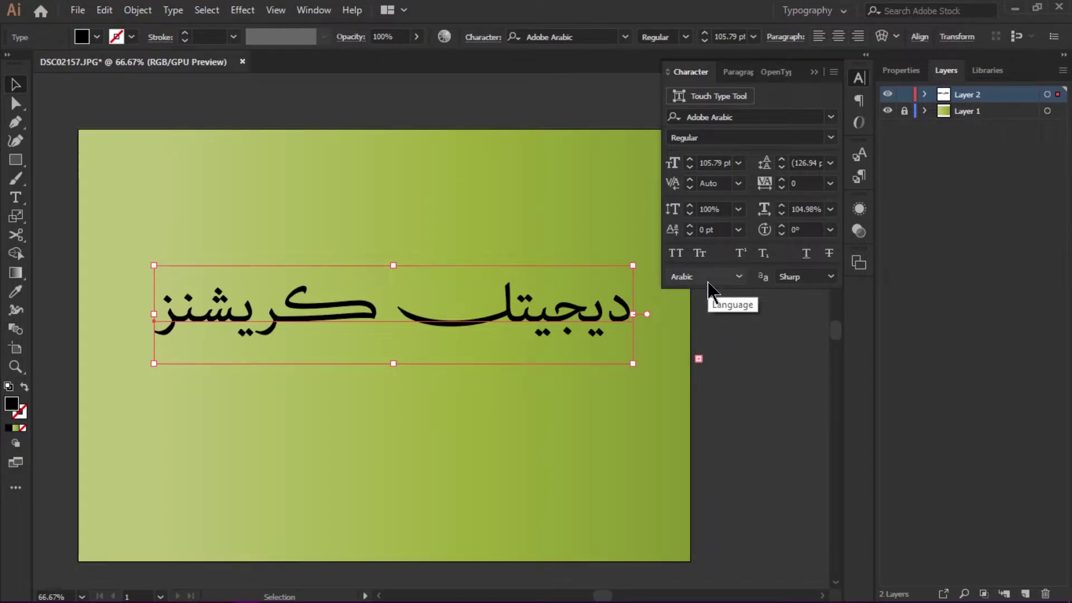
- Append the year ٢٠١٩ in Arabic digits to the end of the line
double_click(161, 319)
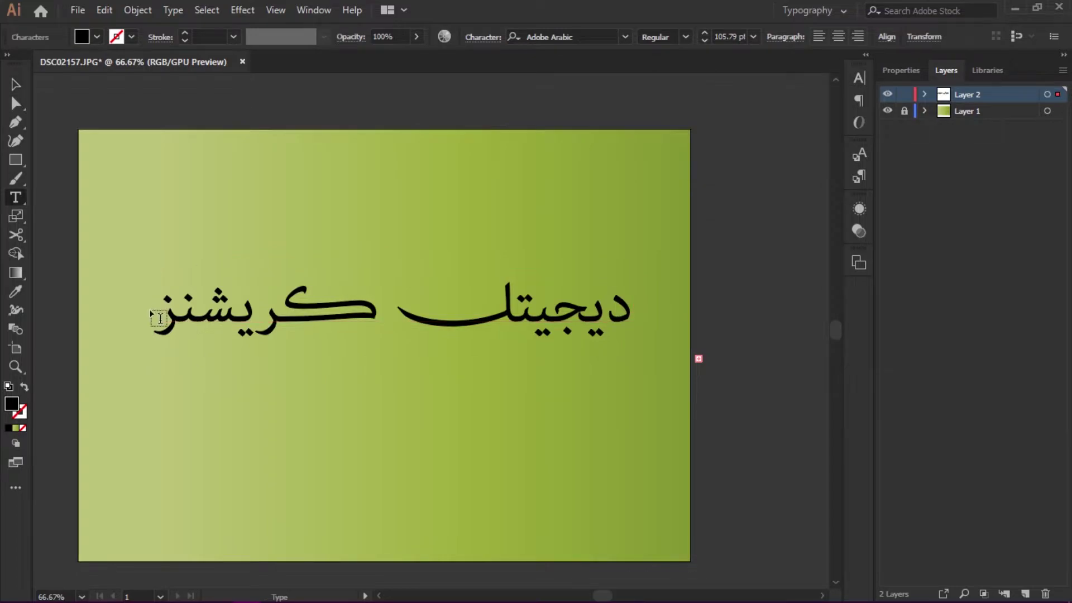
key("Home")
type("٢٠١٩")
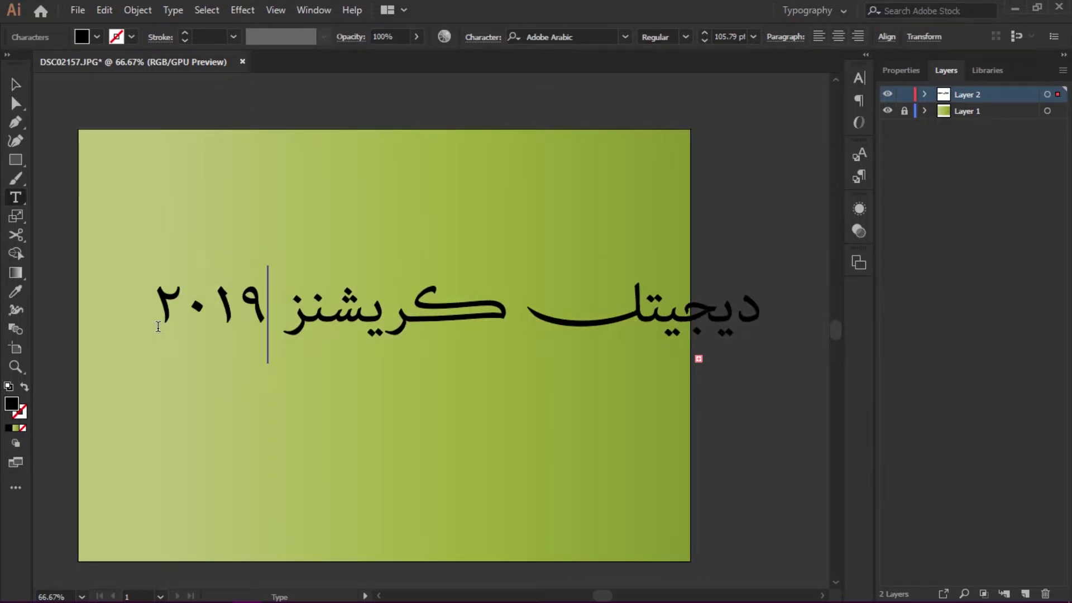
key("Escape")
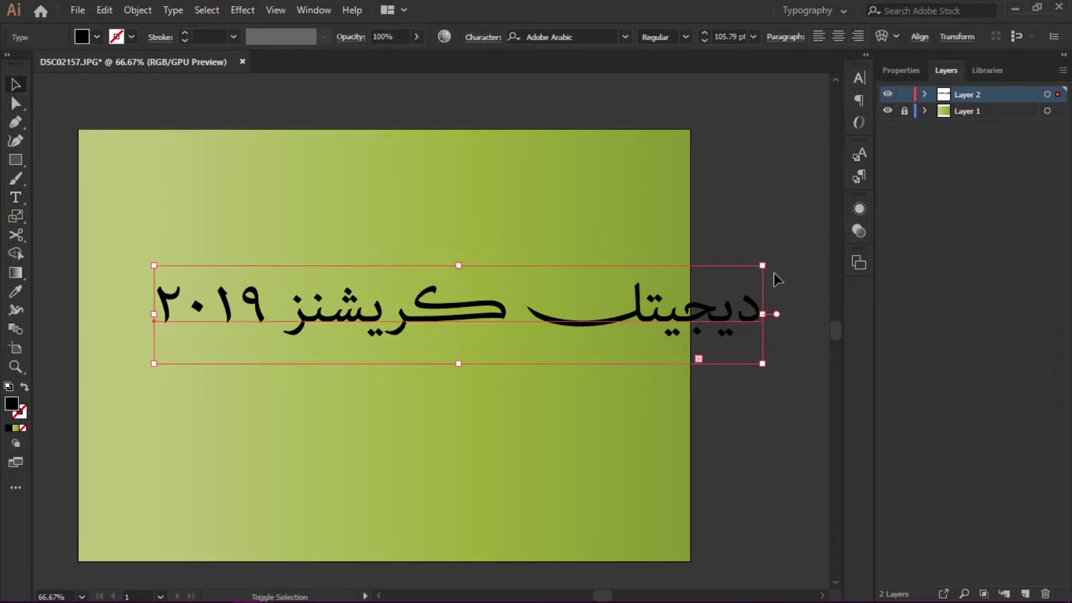
- Resize the Arabic line to about 98.15 pt and move it near the artboard's top
left_click_drag(763, 265, 576, 295)
left_click_drag(501, 333, 448, 285)
left_click_drag(527, 247, 682, 234)
left_click_drag(553, 259, 539, 225)
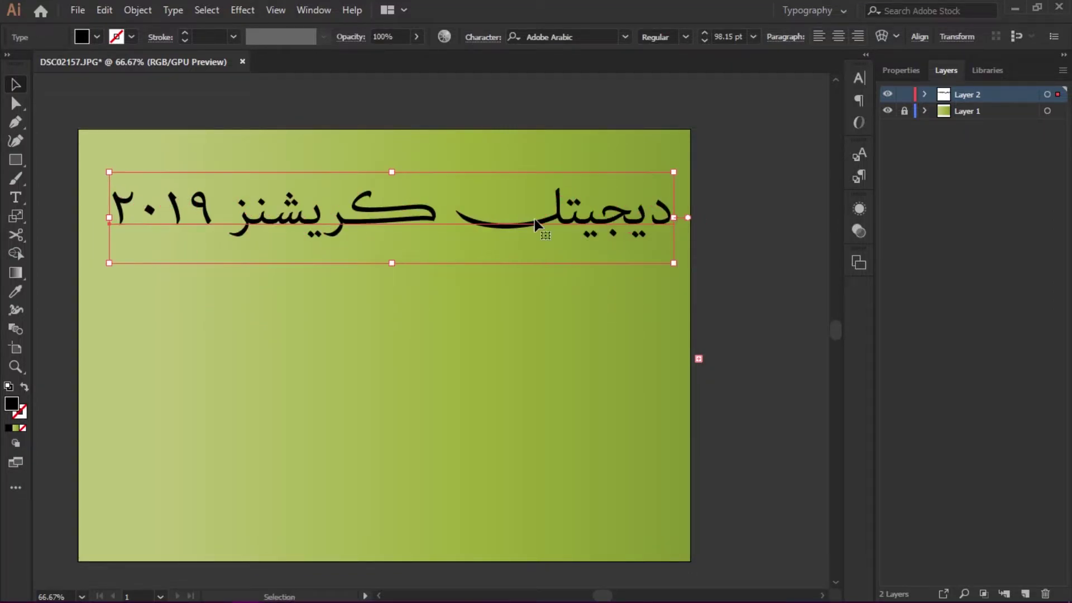
- Compare the Arabic line with Swash off and on in OpenType, leaving Swash enabled
left_click(859, 124)
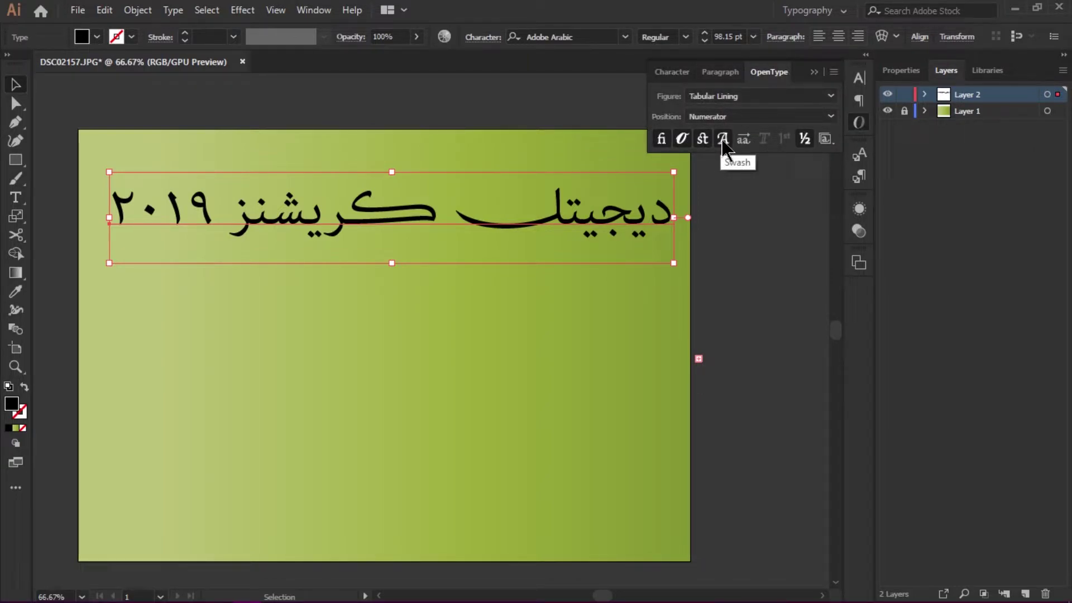
left_click(724, 144)
left_click(724, 144)
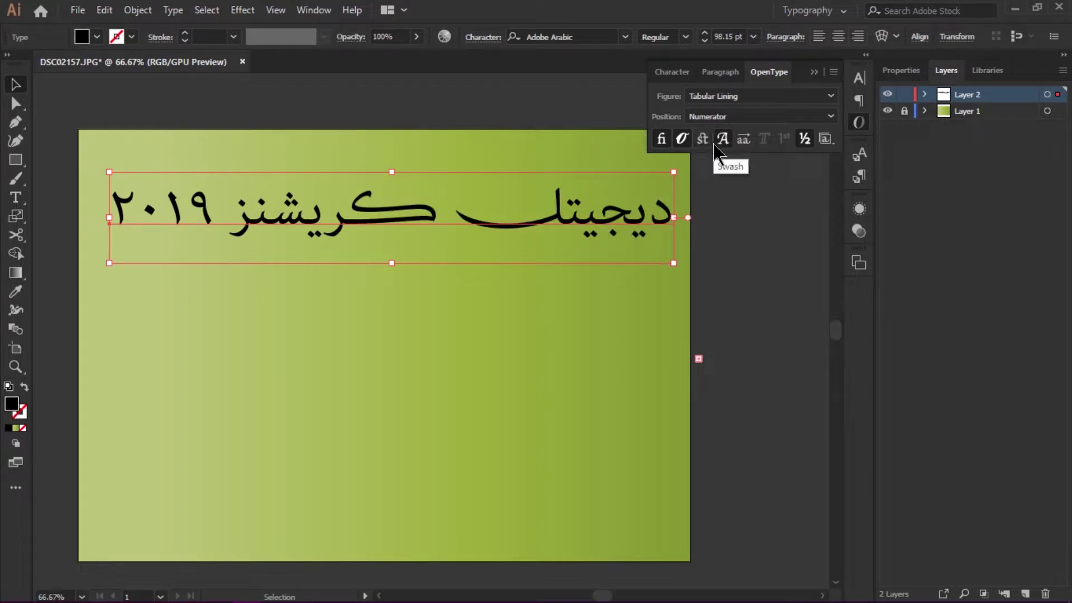
left_click(726, 142)
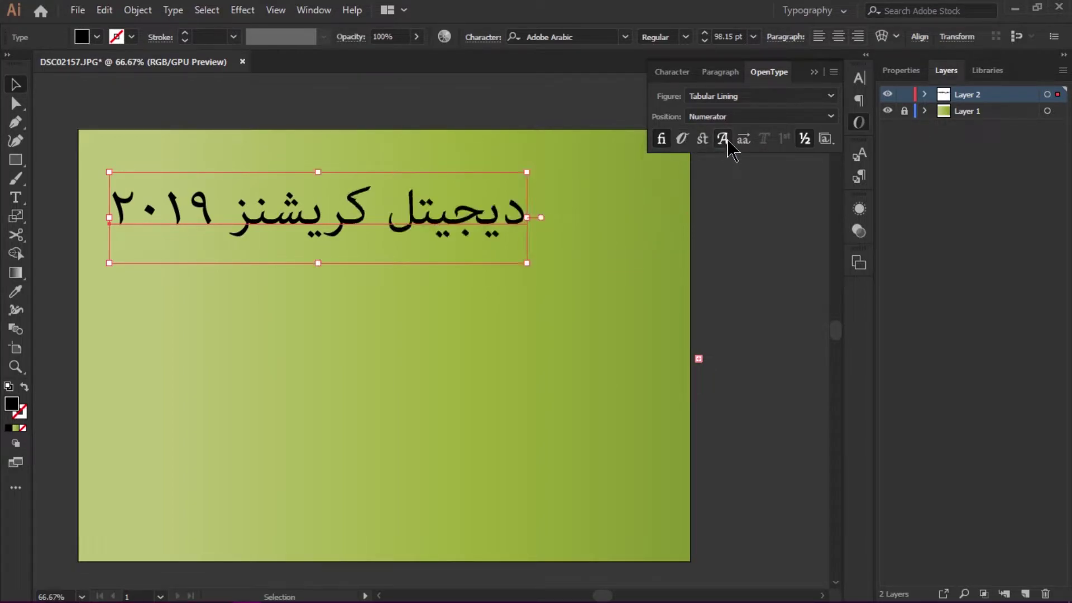
left_click(726, 142)
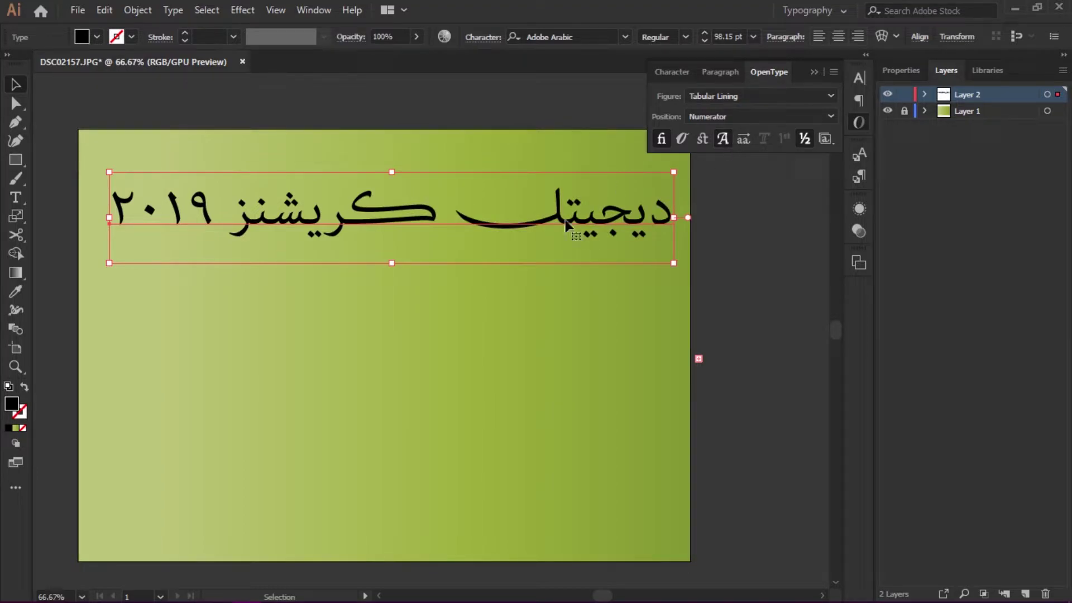
- Draw a large rectangle below the headline and turn it into a Lorem ipsum text area
left_click(15, 86)
left_click_drag(372, 204, 377, 184)
left_click(15, 159)
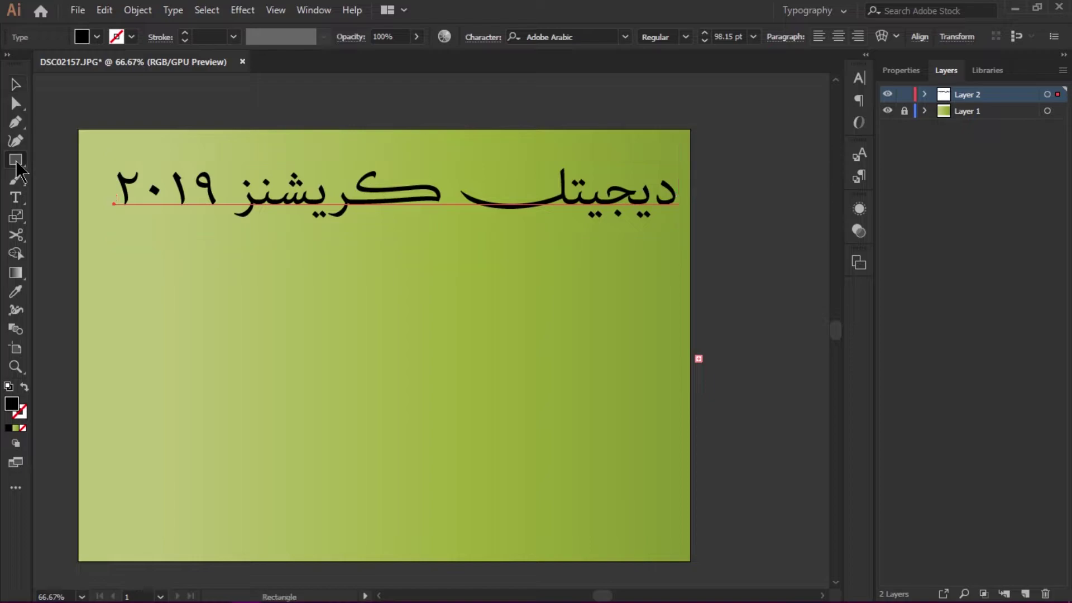
left_click_drag(114, 259, 643, 498)
left_click(15, 85)
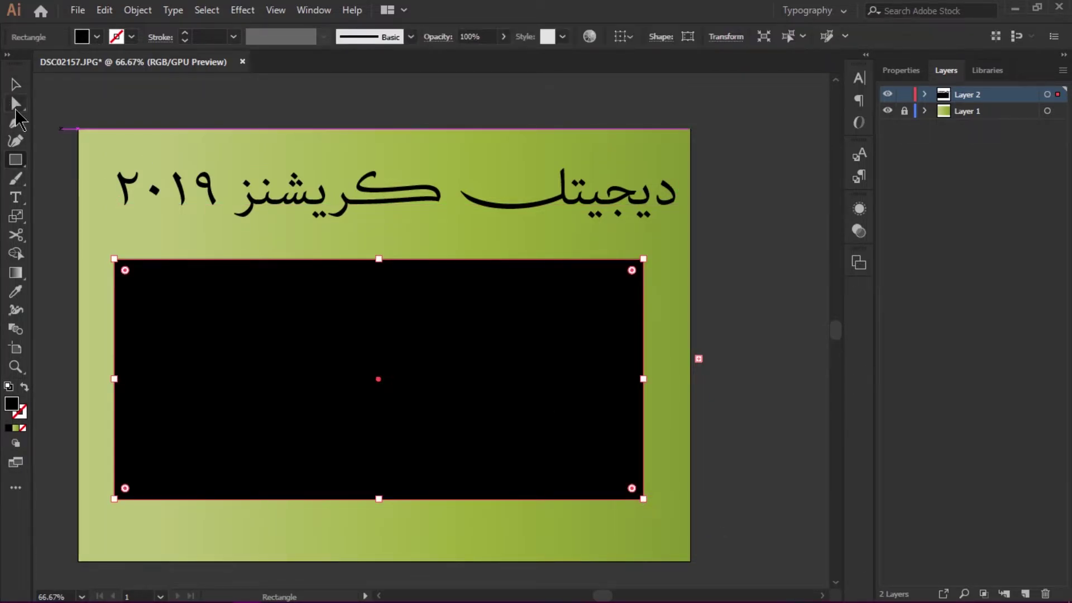
left_click(15, 197)
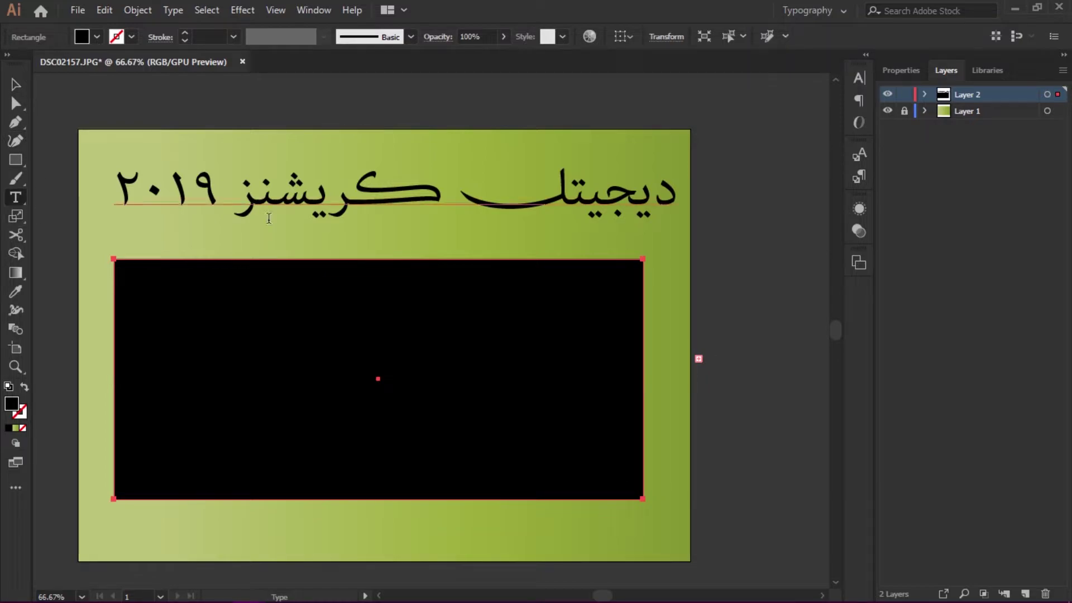
left_click(631, 270)
- Bring the Word document forward and select its entire Arabic paragraph
mouse_move(300, 597)
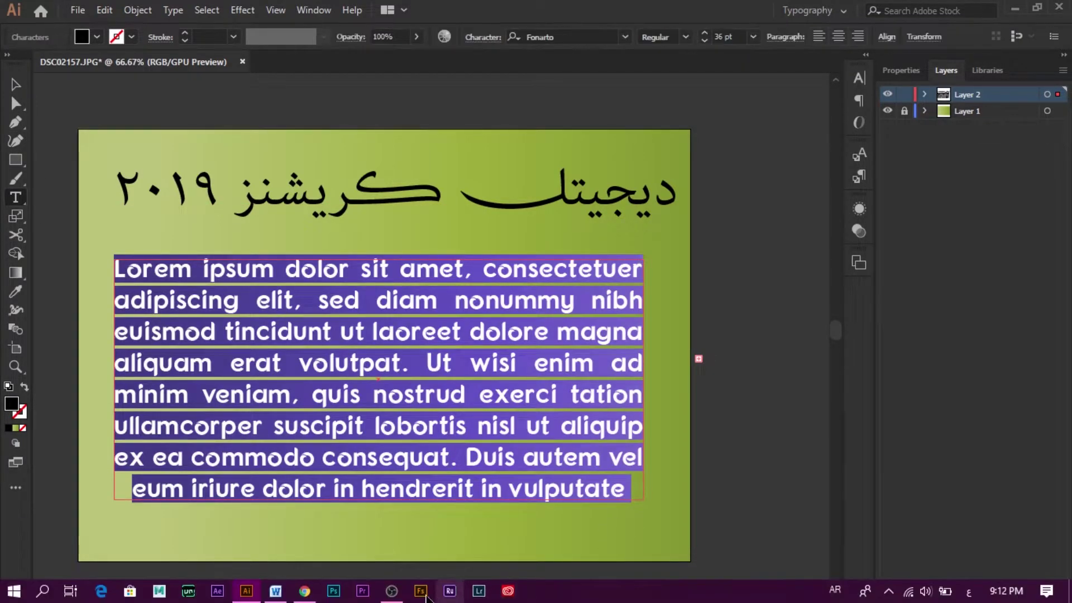
left_click(275, 590)
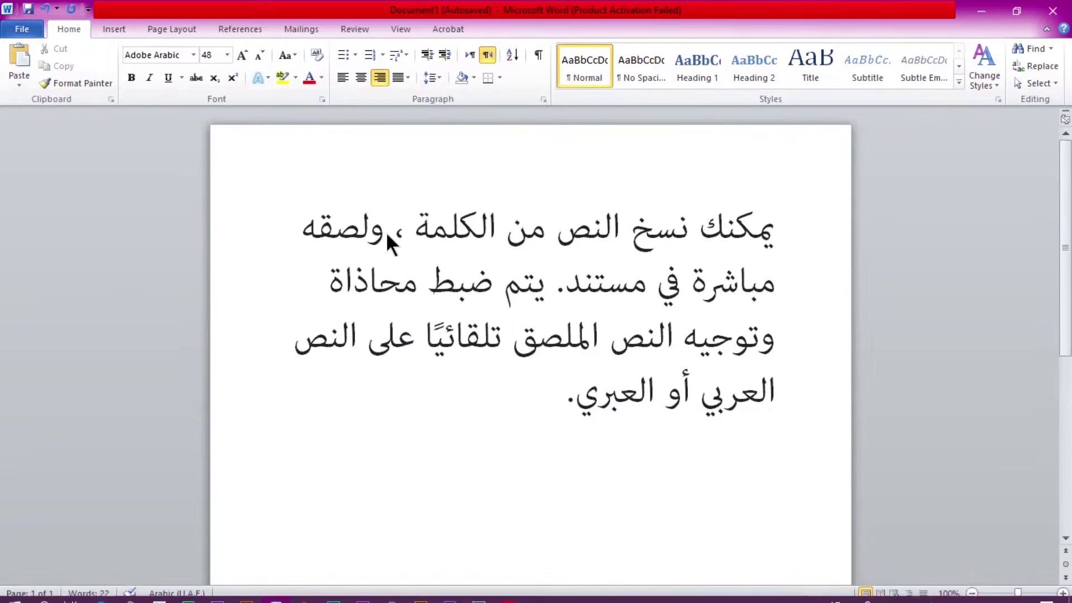
key("ctrl+a")
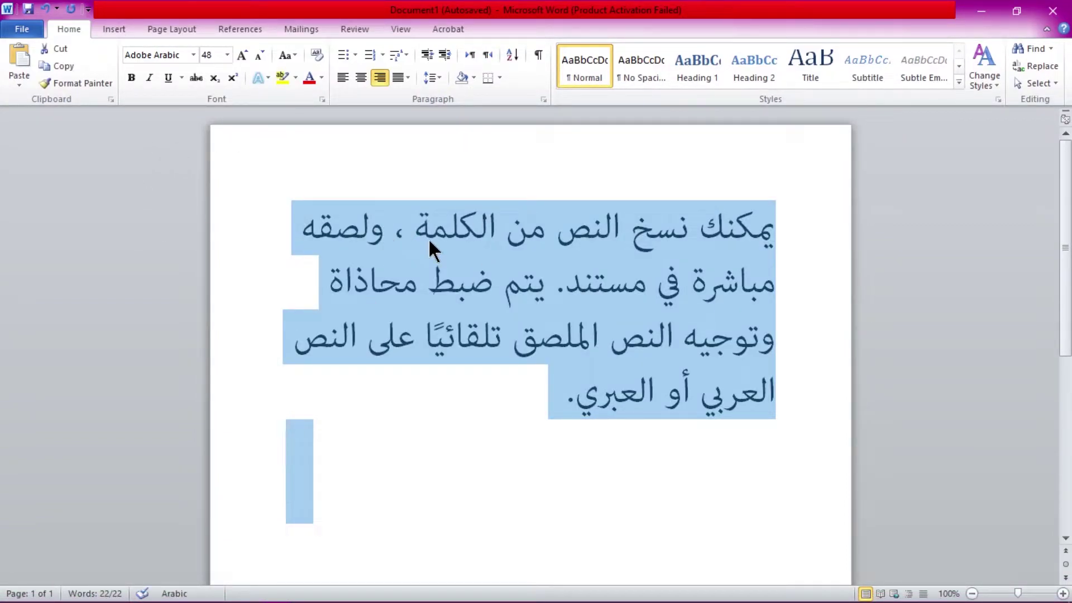
- Back in Illustrator, paste the Arabic paragraph over the placeholder text
mouse_move(246, 600)
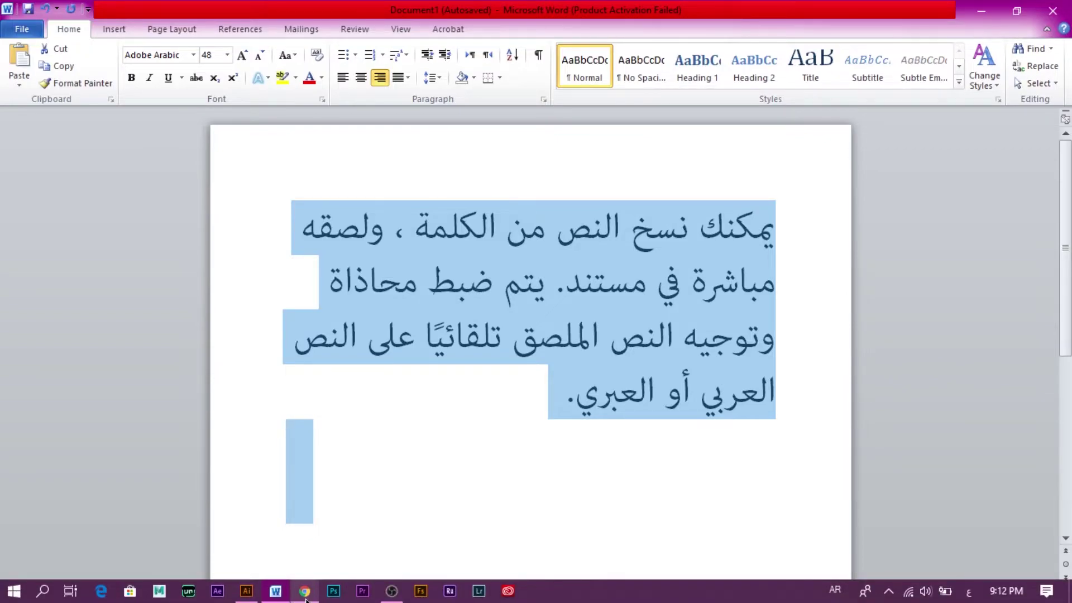
left_click(246, 598)
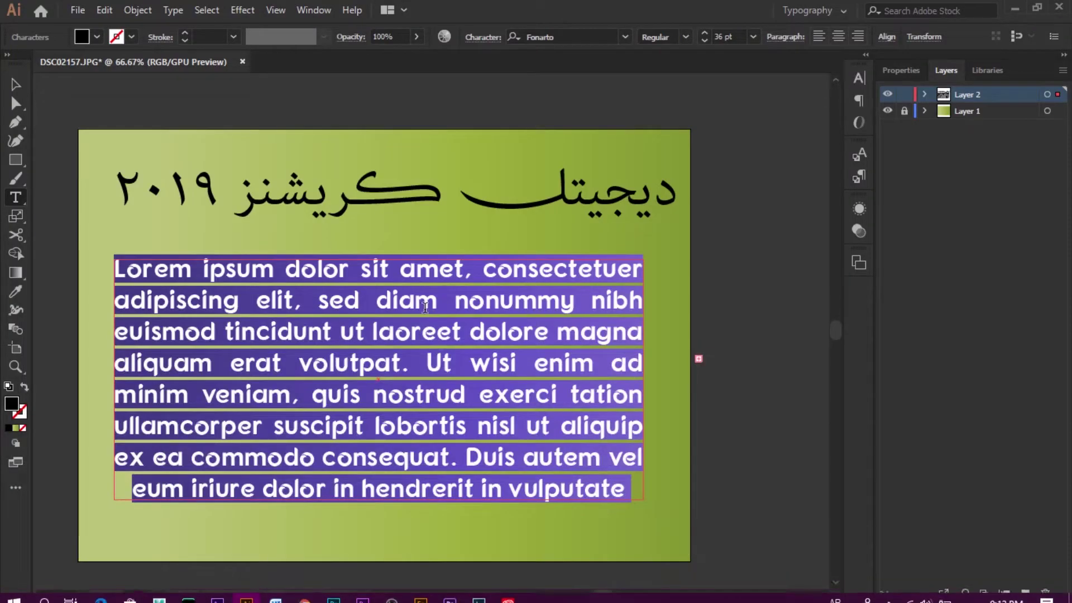
key("Escape")
type("يمكنك نسخ النص من الكلمة ، ولصقه مباشرة في مستند. يتم ضبط محاذاة وتوجيه النص الملصق تلقائيًا على النص العربي أو العبري.")
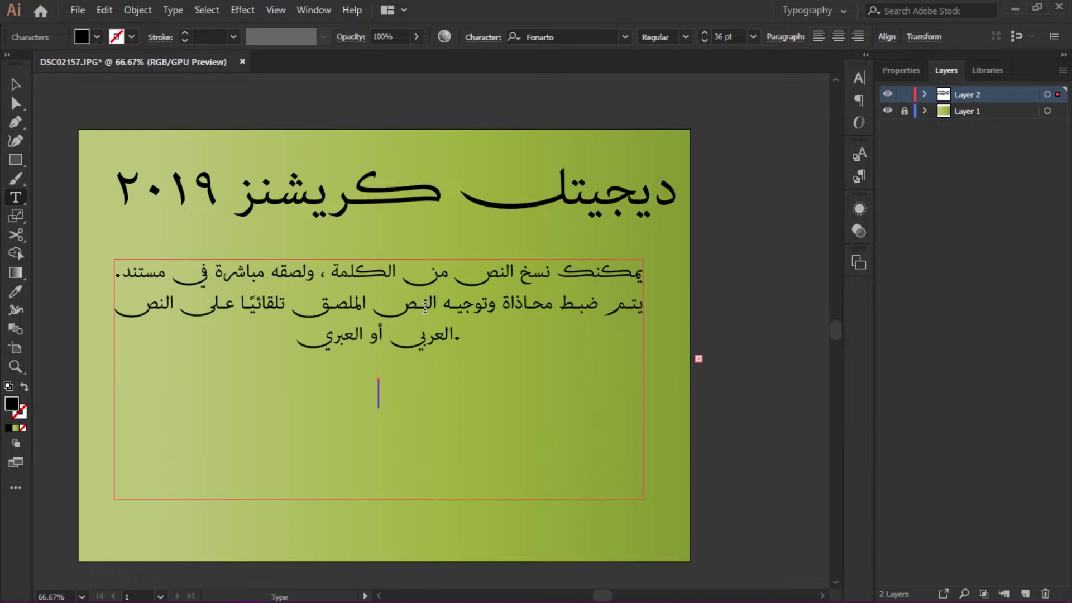
key("Escape")
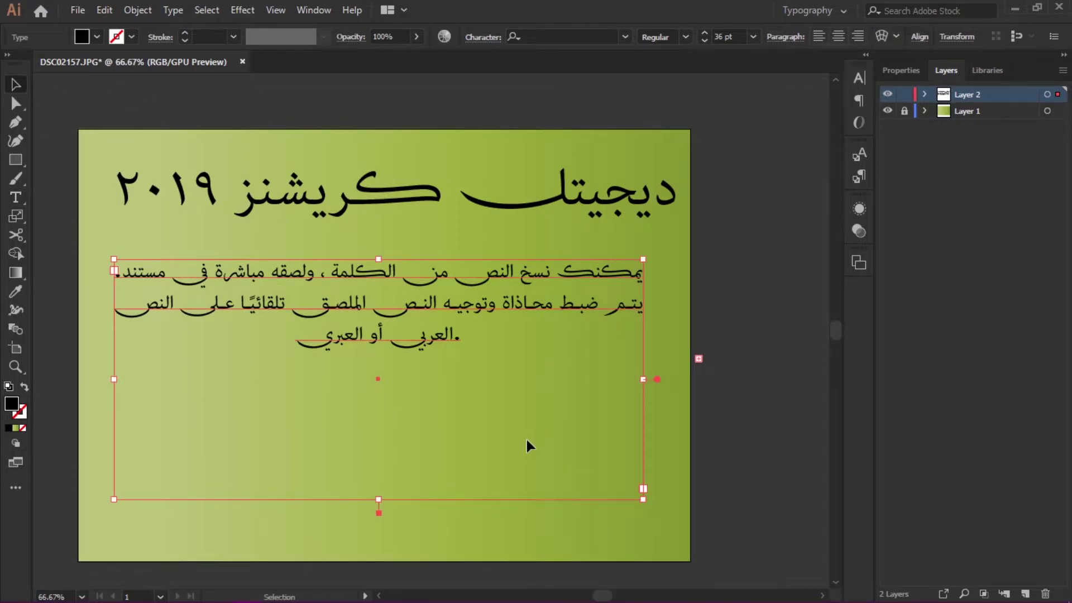
- Select all the paragraph text and apply Justify with last line aligned right
left_click(861, 100)
left_click(860, 102)
key("Return")
key("ctrl+a")
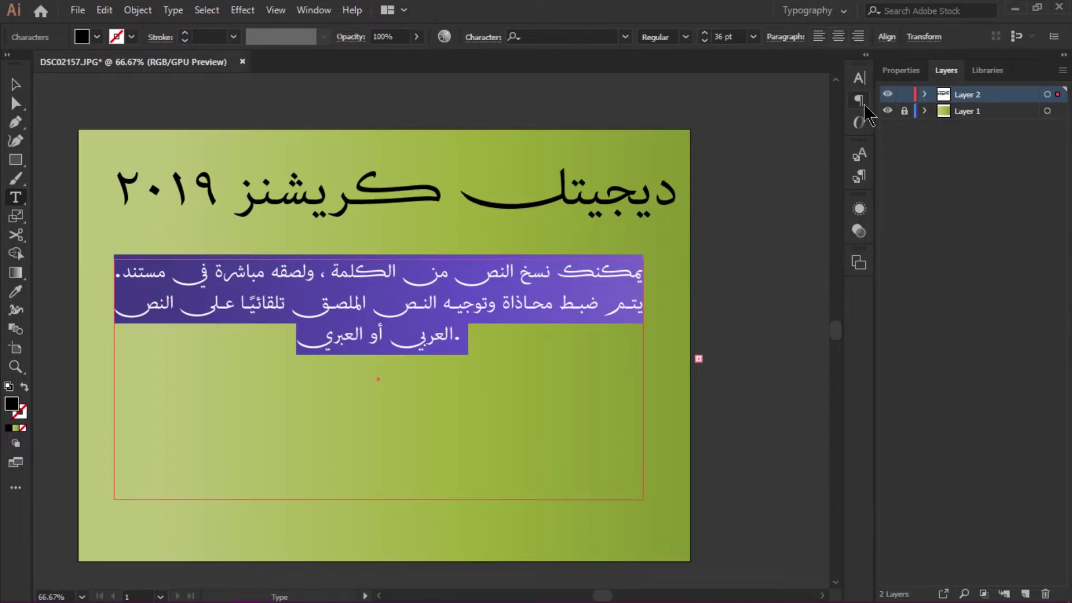
left_click(860, 101)
left_click(802, 97)
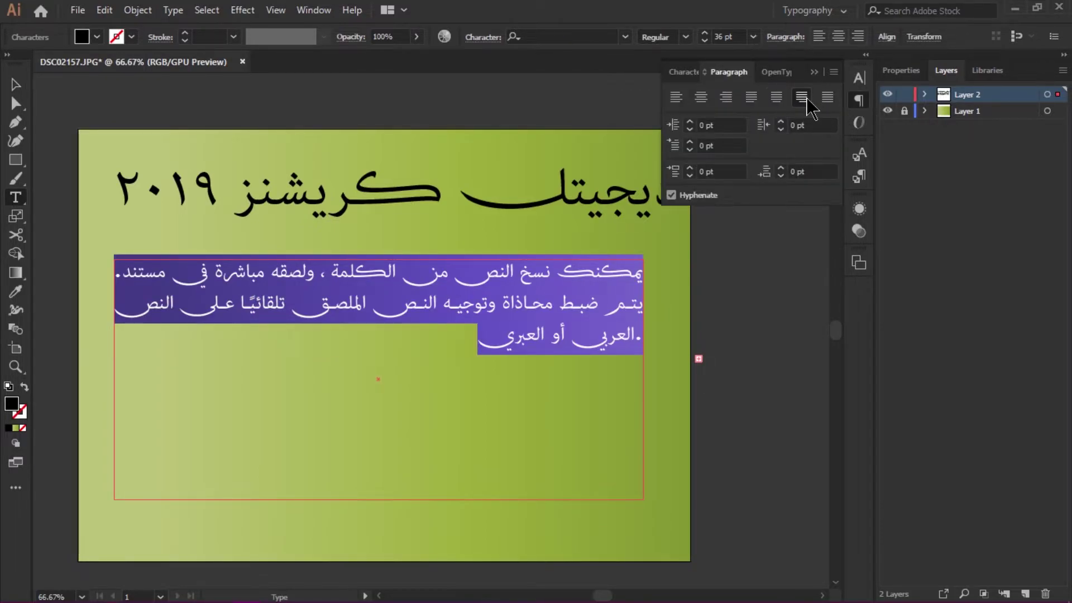
left_click(827, 98)
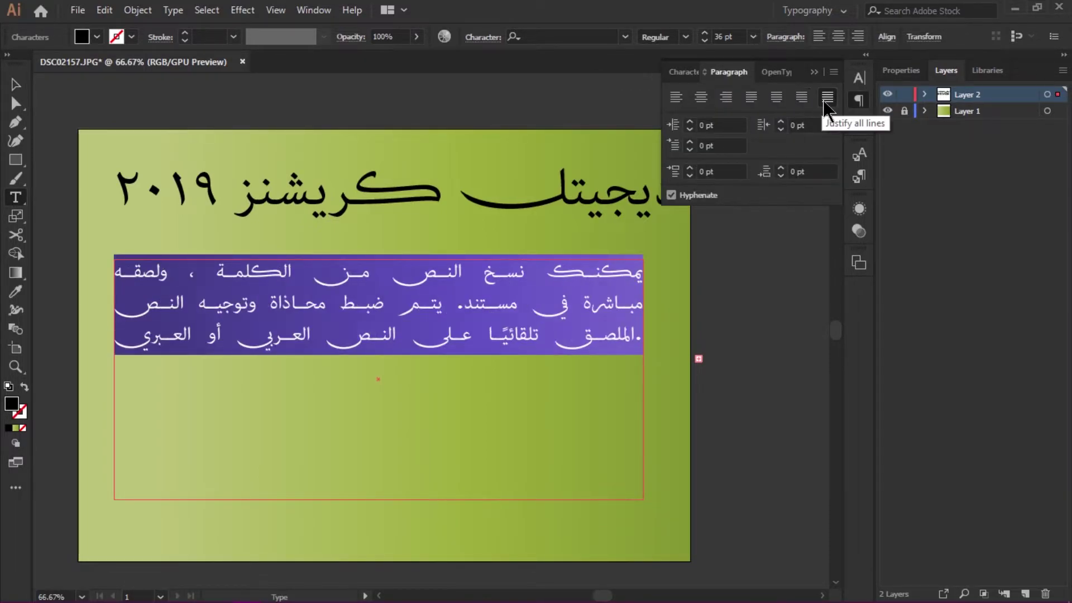
left_click(727, 98)
left_click(701, 98)
left_click(677, 99)
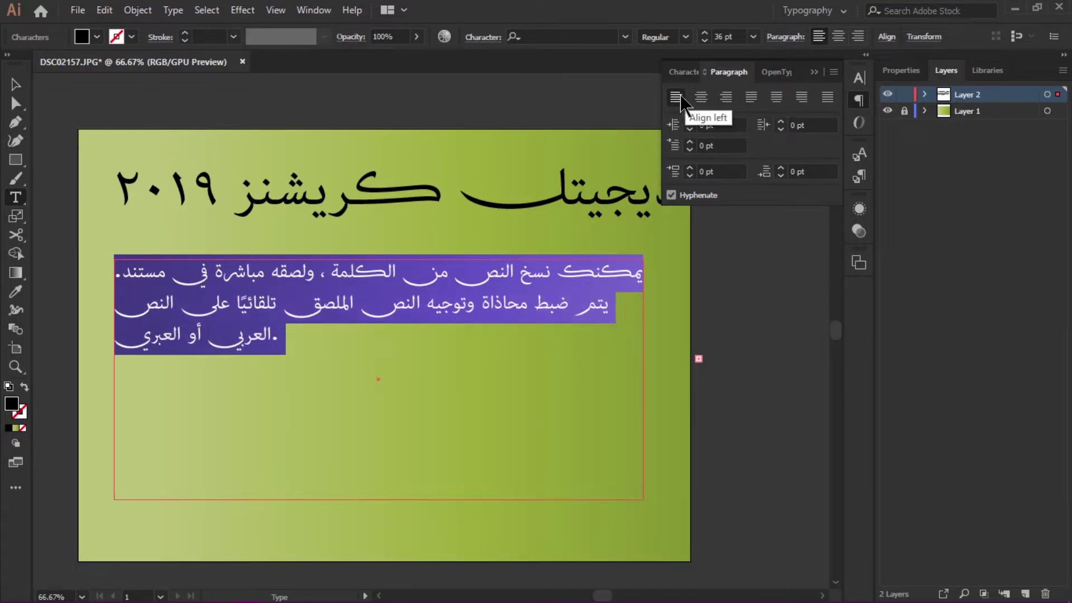
left_click(776, 98)
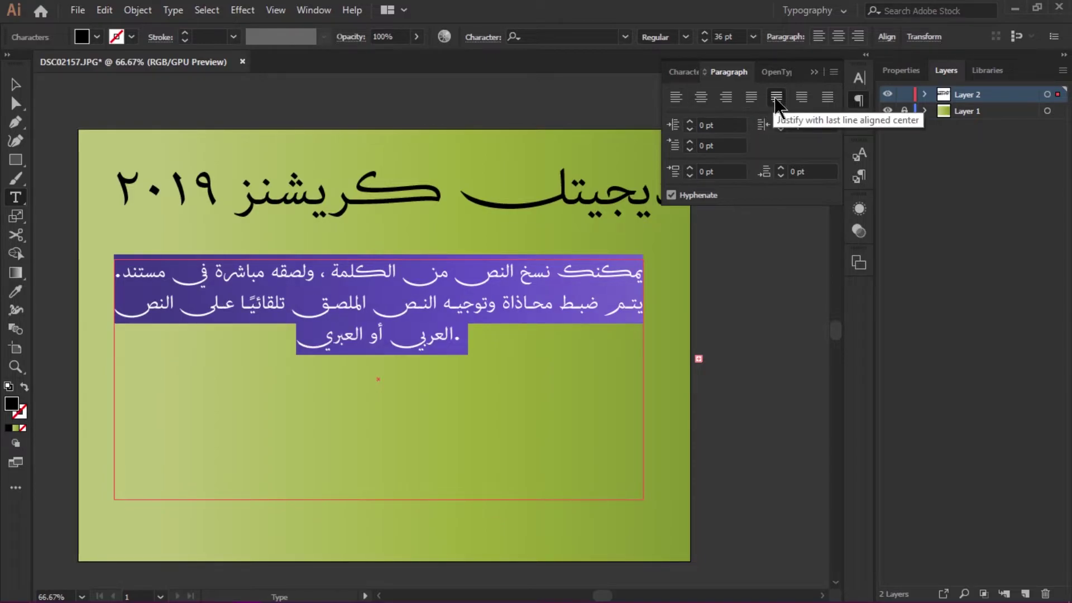
left_click(802, 97)
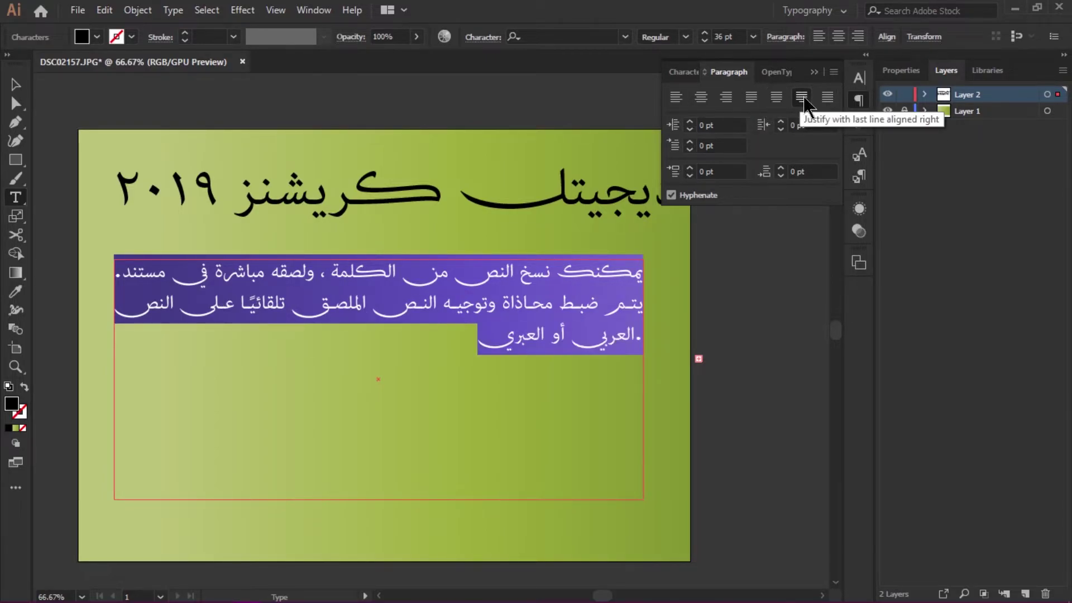
left_click(16, 84)
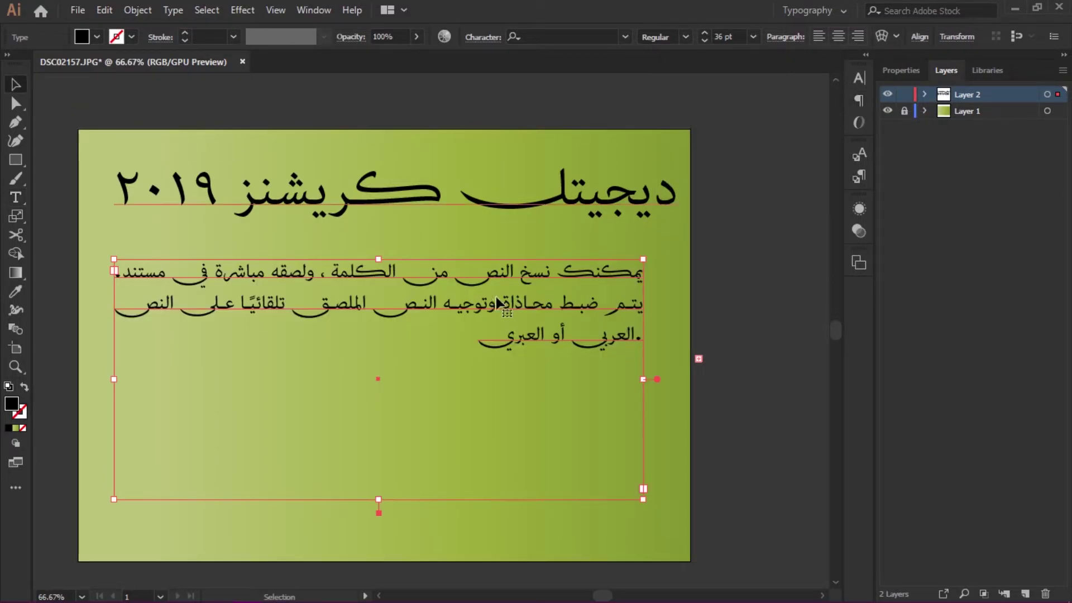
- Move the paragraph frame up and resize it narrower and shorter with its handle
left_click_drag(509, 274, 536, 181)
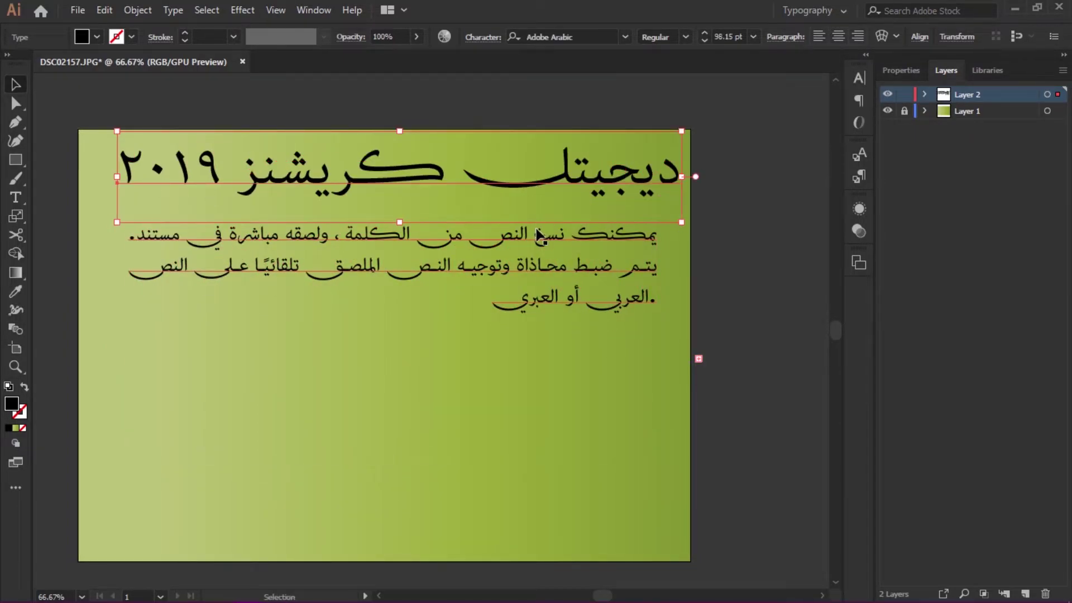
left_click(531, 268, "shift")
left_click(574, 502)
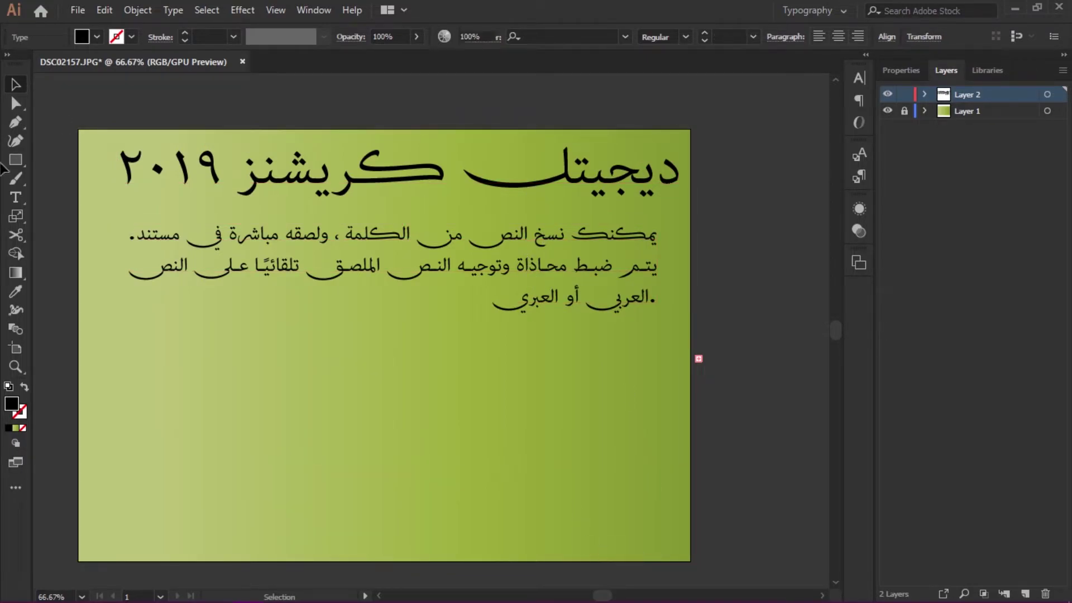
left_click(332, 237)
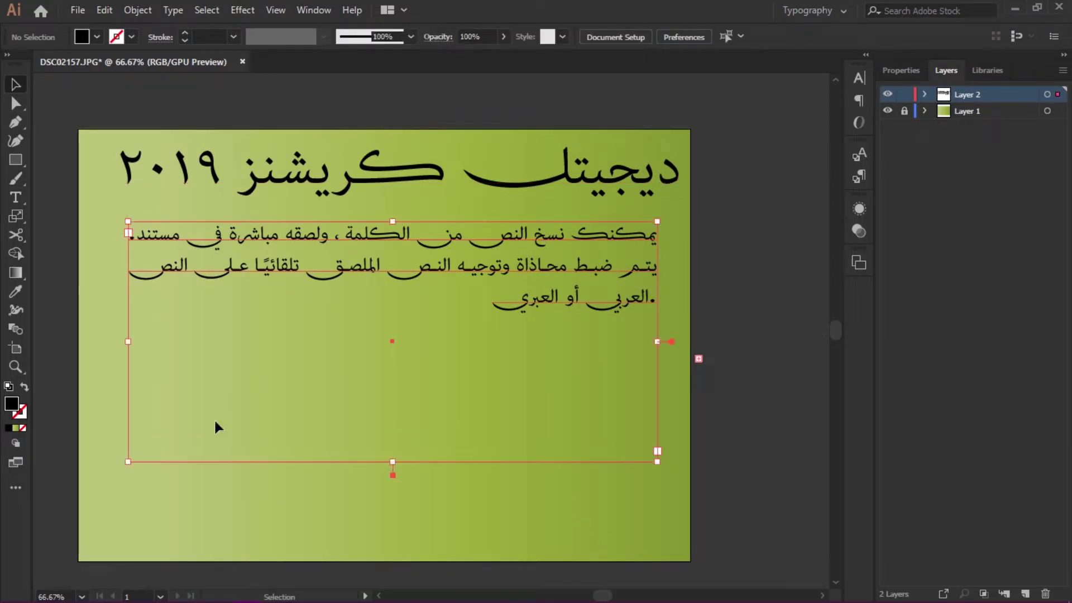
left_click_drag(128, 459, 166, 375)
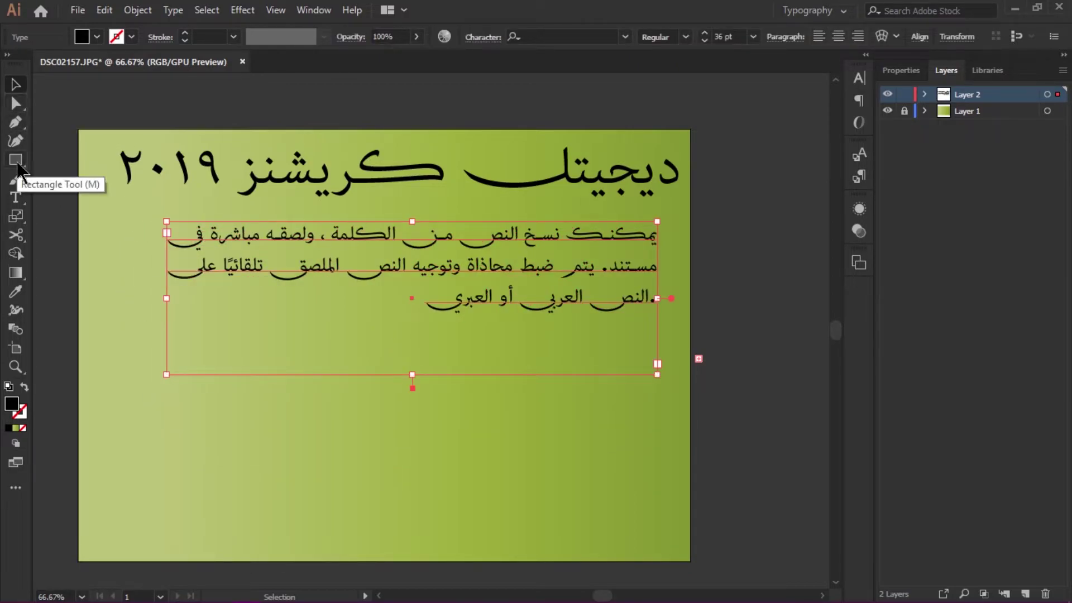
- Drag the 2019 headline down into the artboard's lower half
left_click(16, 197)
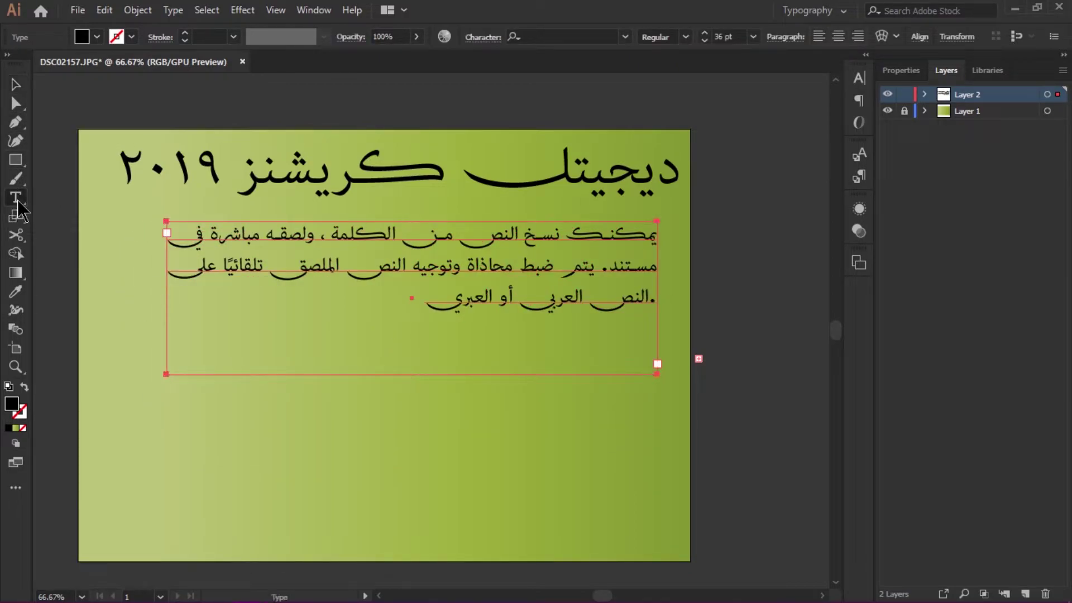
left_click(8, 92)
left_click_drag(423, 173, 416, 422)
- Open the Glyphs panel from Window > Type and move it aside
left_click(323, 12)
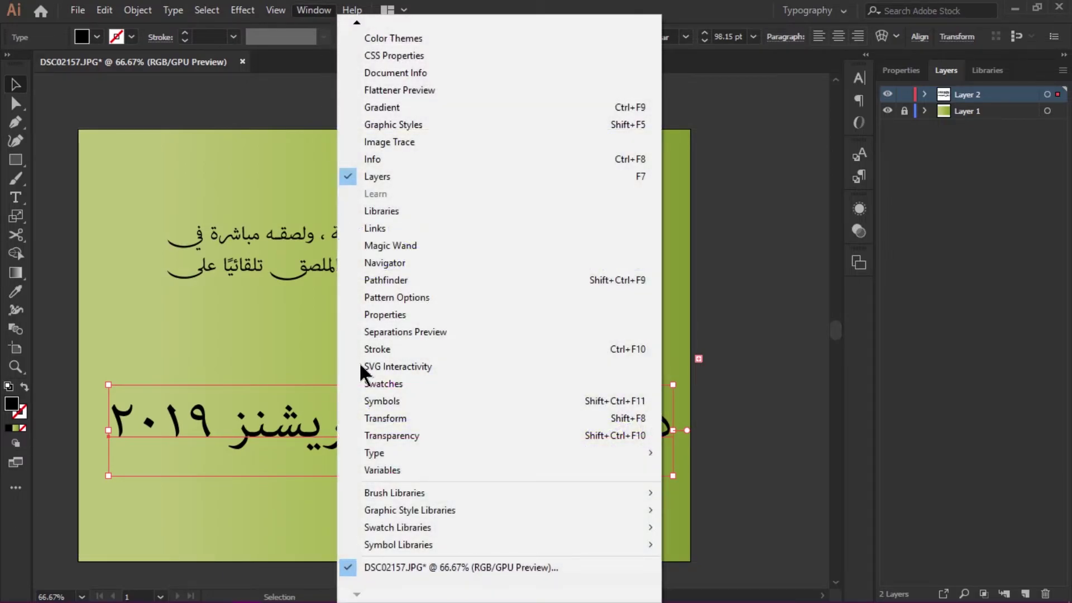
mouse_move(623, 454)
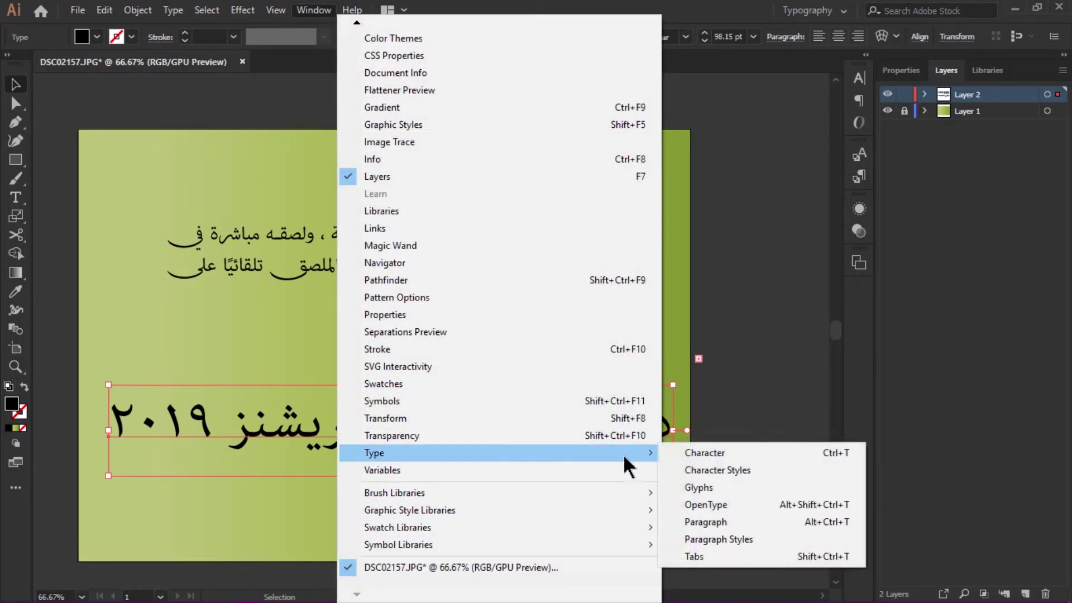
left_click(716, 487)
left_click_drag(653, 215, 809, 140)
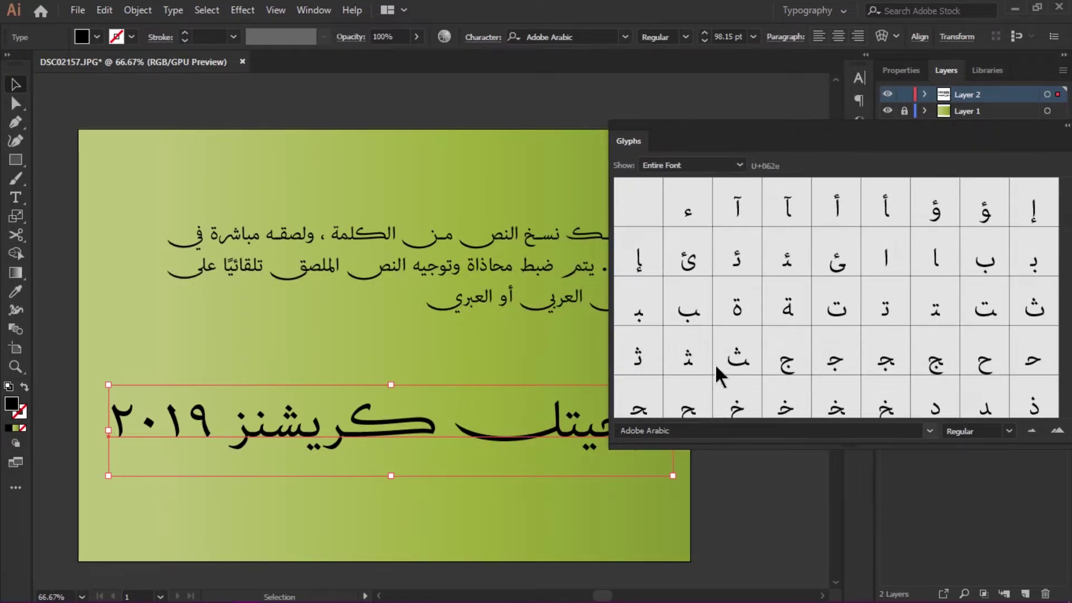
scroll(755, 298, "down", 3)
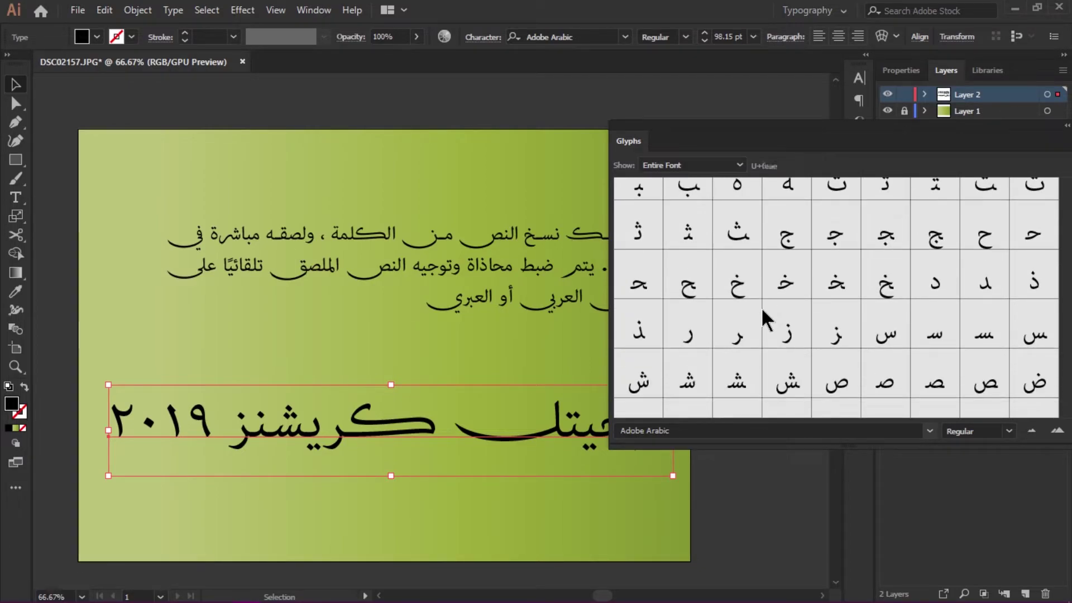
- Replace the headline's ش with an alternate Adobe Arabic glyph
double_click(282, 432)
left_click_drag(286, 428, 306, 428)
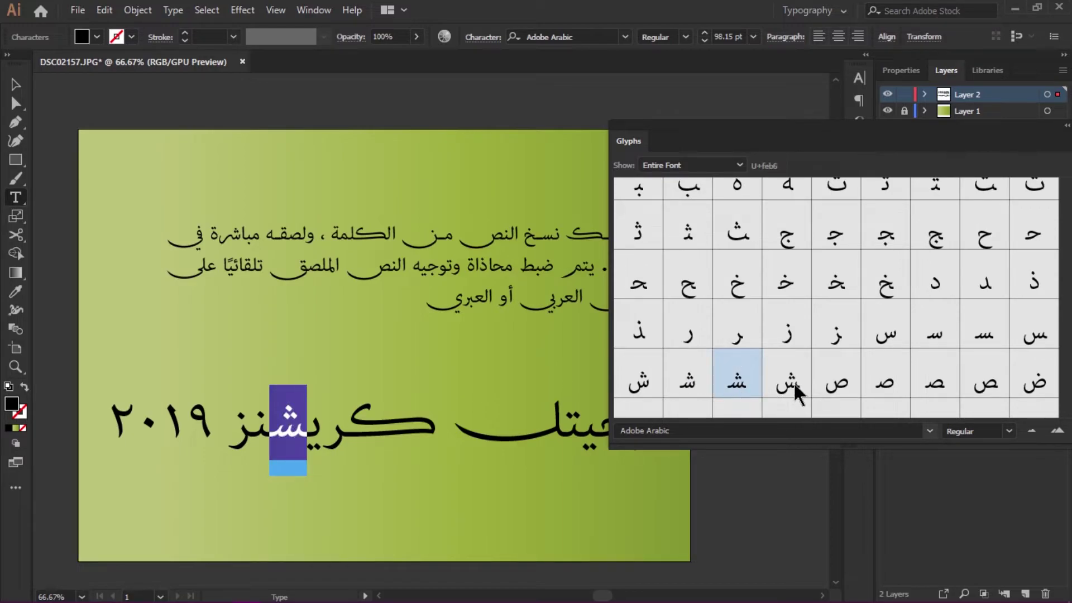
double_click(688, 379)
scroll(844, 286, "down", 5)
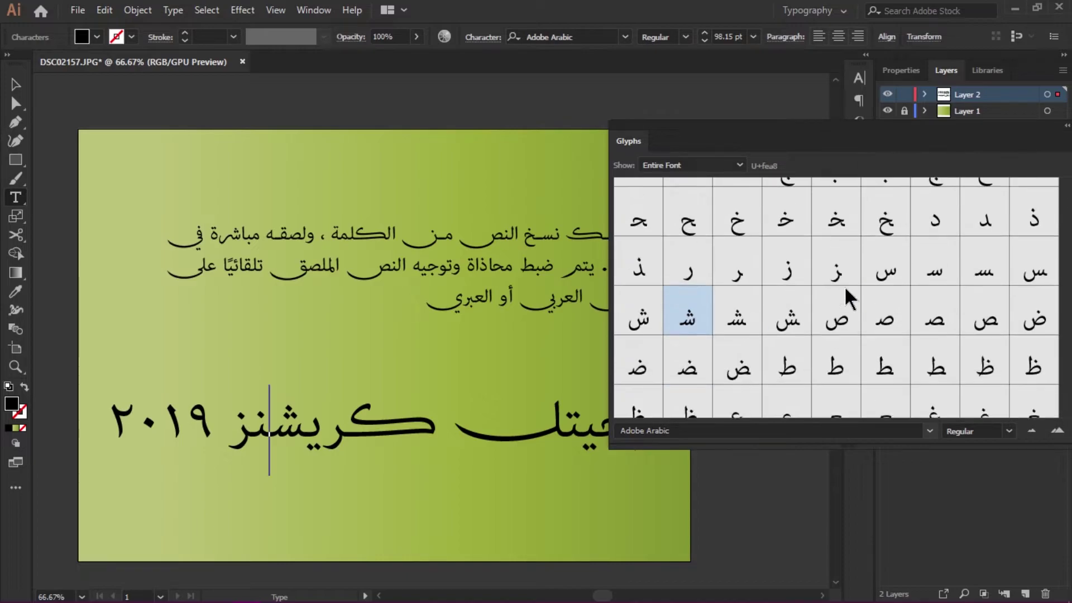
left_click_drag(827, 146, 800, 99)
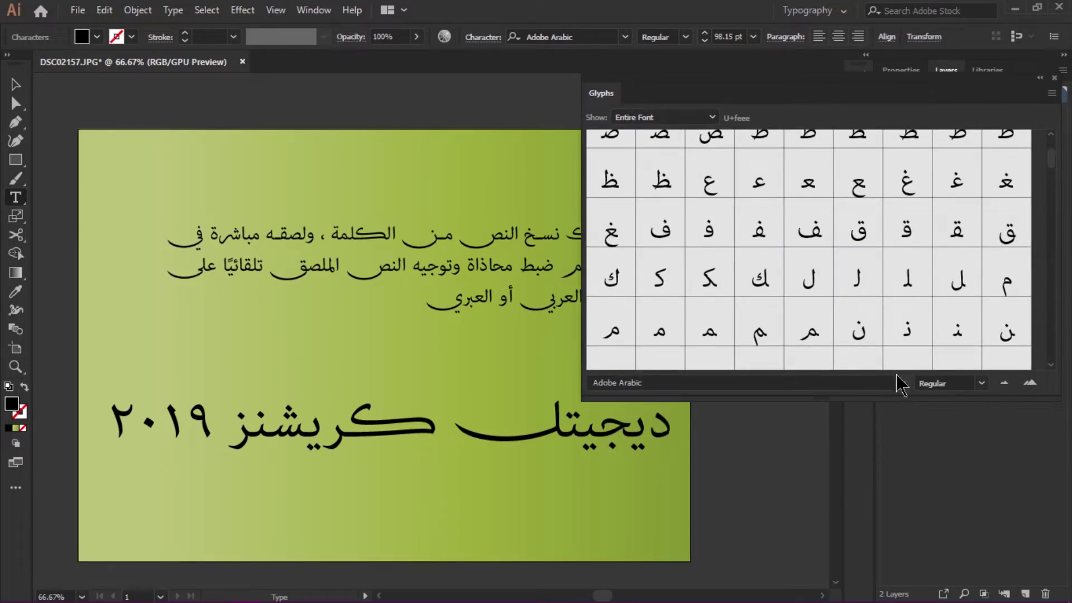
left_click(112, 423)
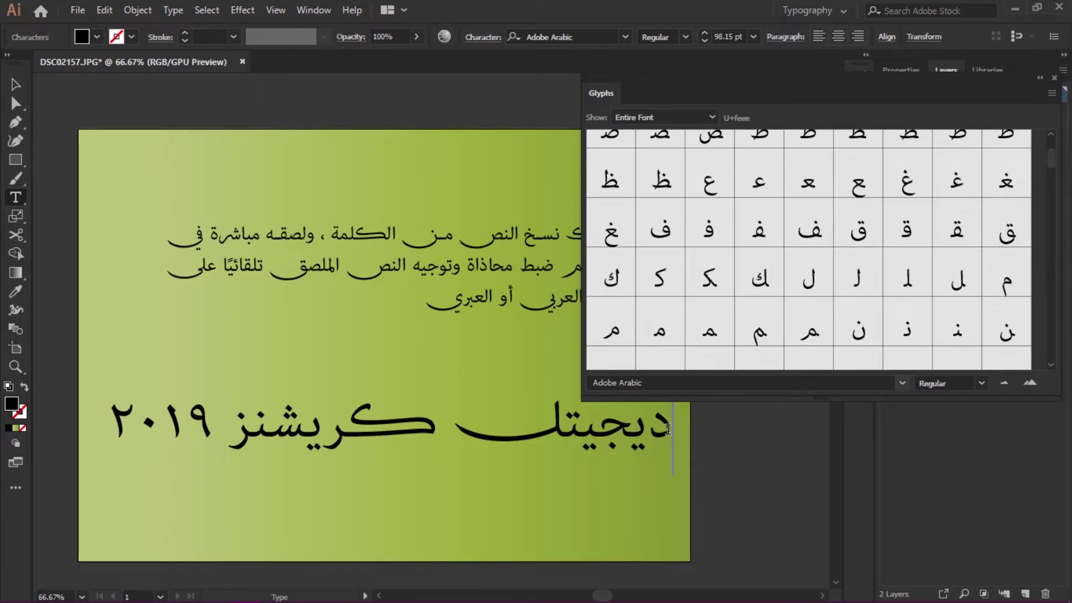
- Switch the Glyphs panel font to Aayat Quraan 1 from its font dropdown
left_click(902, 383)
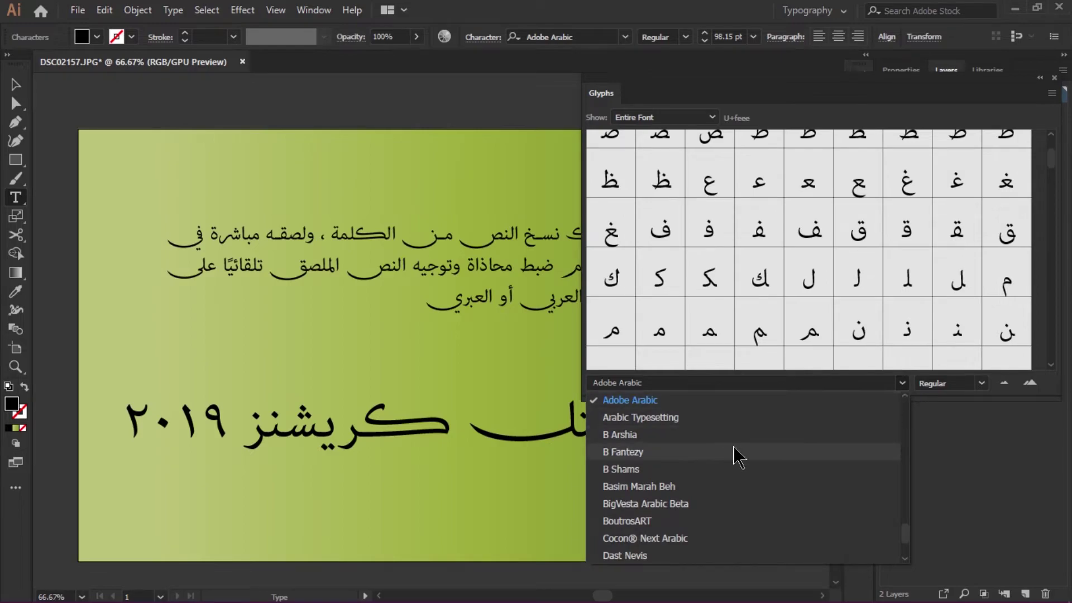
scroll(720, 455, "up", 5)
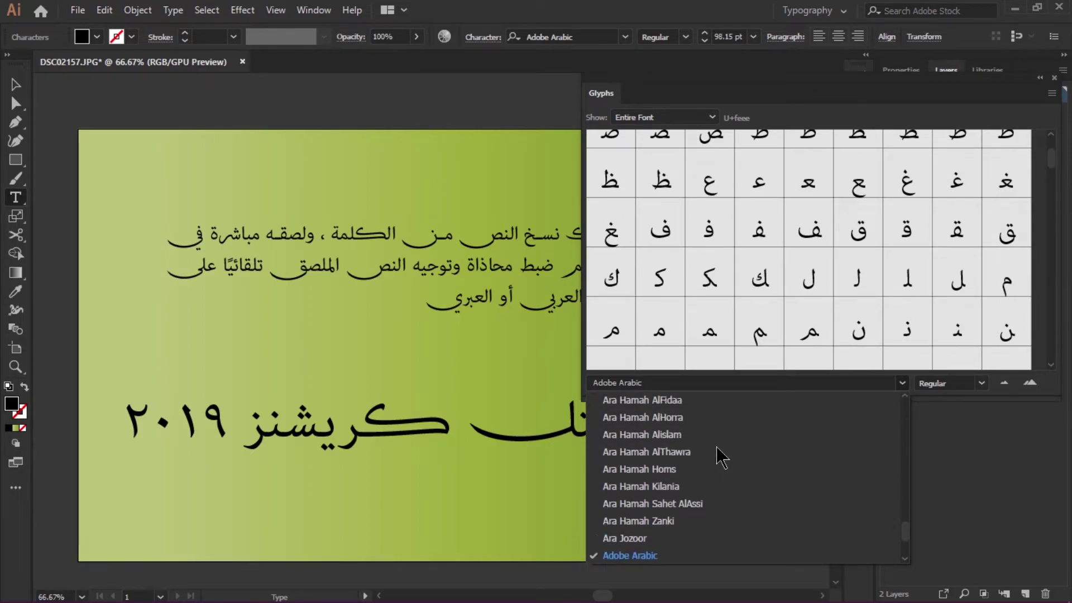
scroll(720, 455, "up", 6)
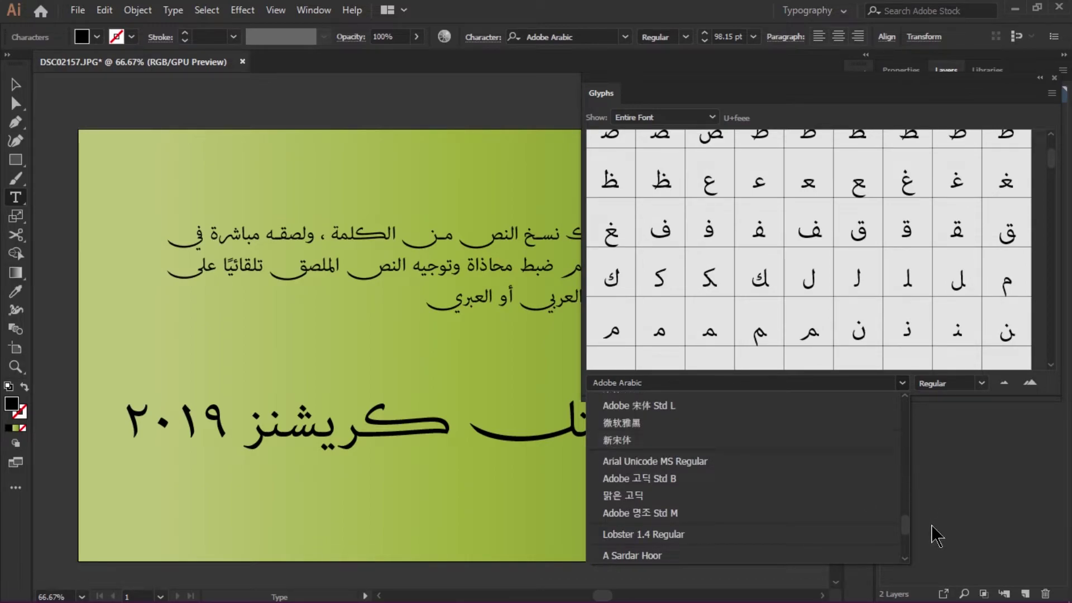
left_click_drag(905, 524, 891, 415)
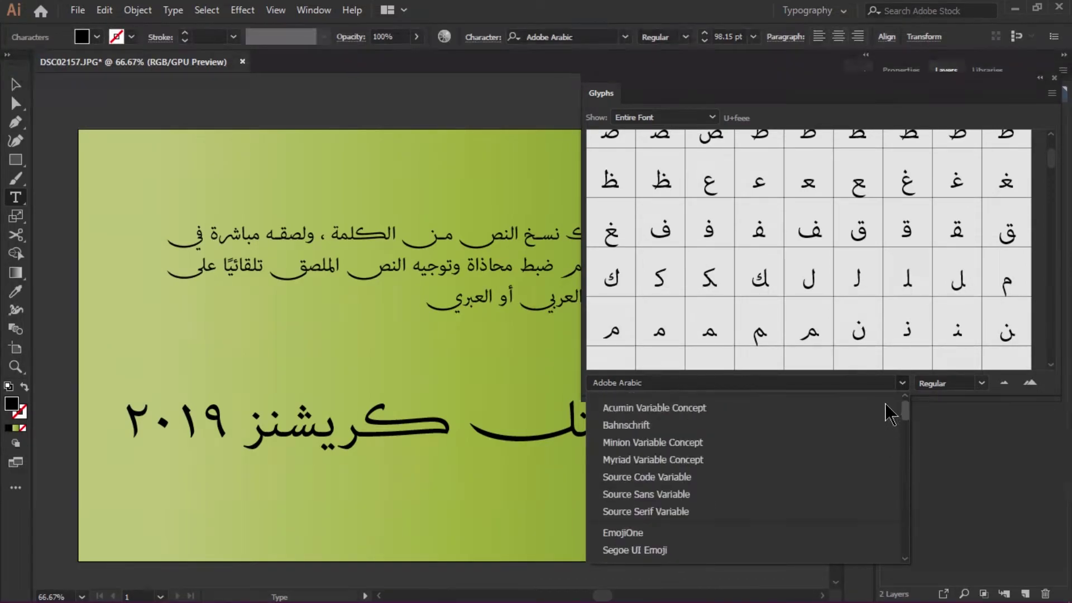
scroll(718, 467, "down", 3)
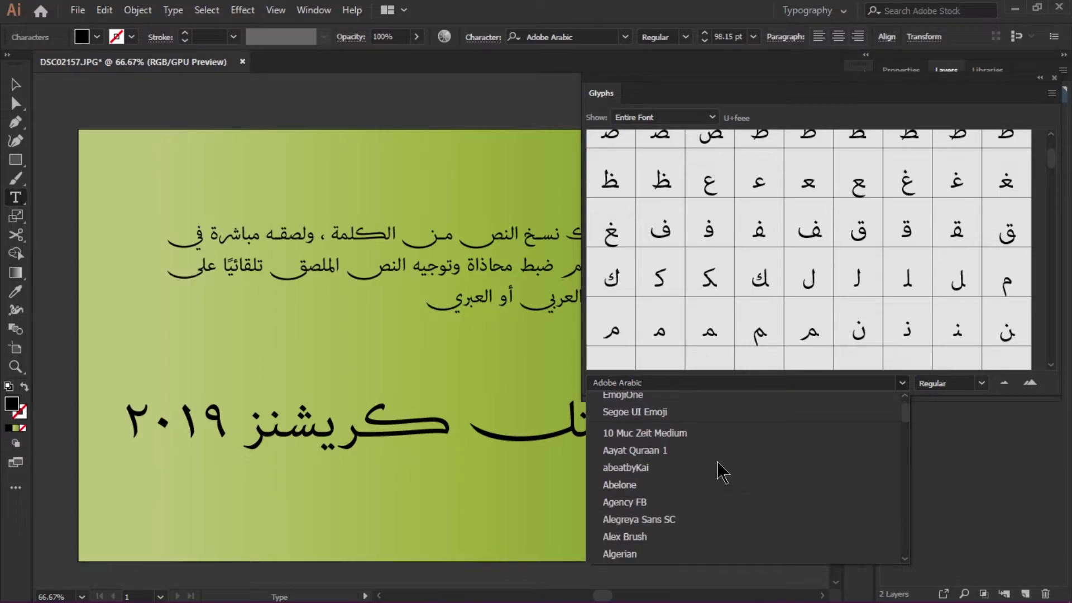
left_click(647, 452)
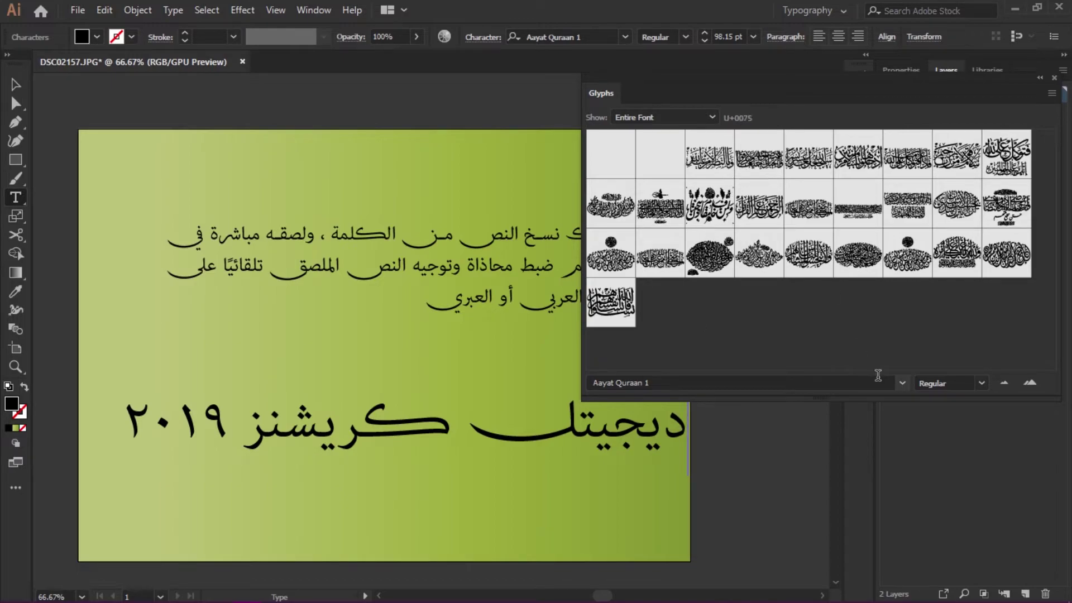
- Enlarge the glyph thumbnails, pick a calligraphy glyph, and move the headline up
left_click(1030, 383)
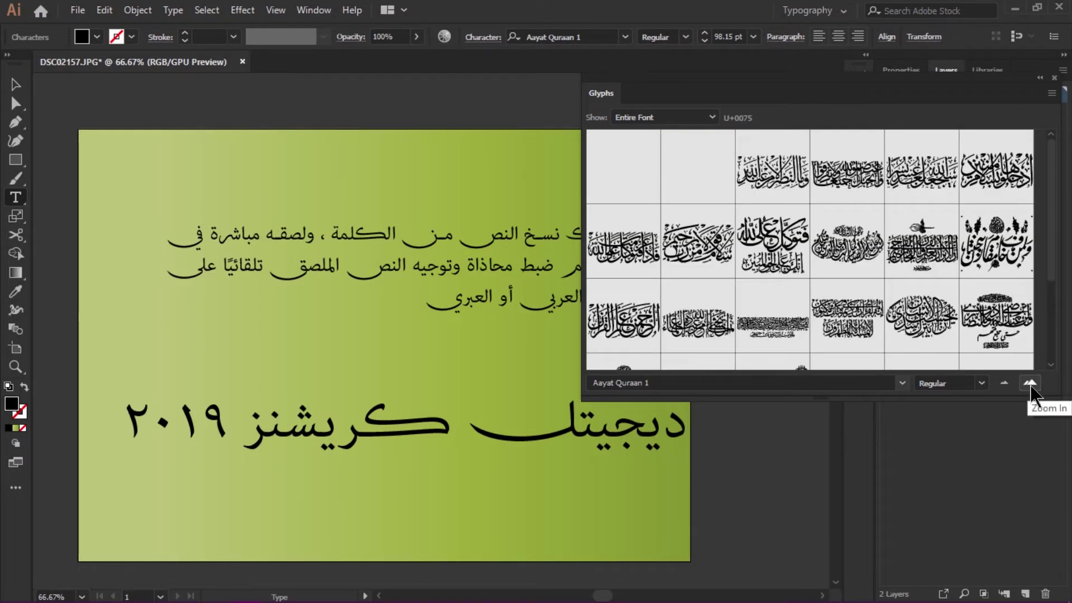
left_click(784, 260)
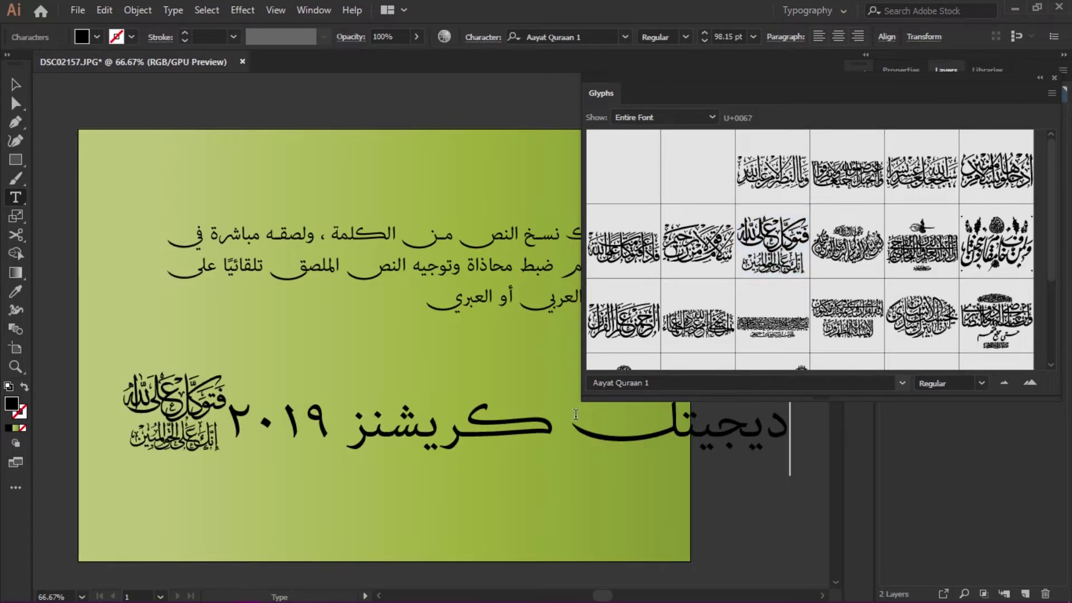
left_click(16, 84)
left_click_drag(252, 426, 248, 383)
- Delete the year 2019 from the headline and nudge the headline back into place
key("t")
left_click(228, 342)
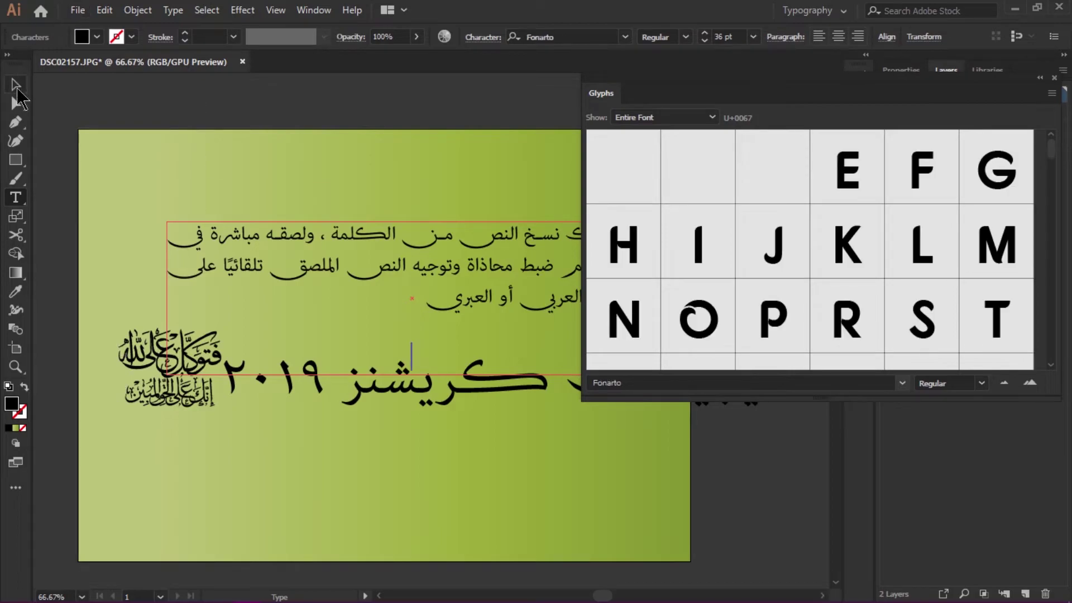
key("Escape")
left_click_drag(200, 384, 327, 420)
key("t")
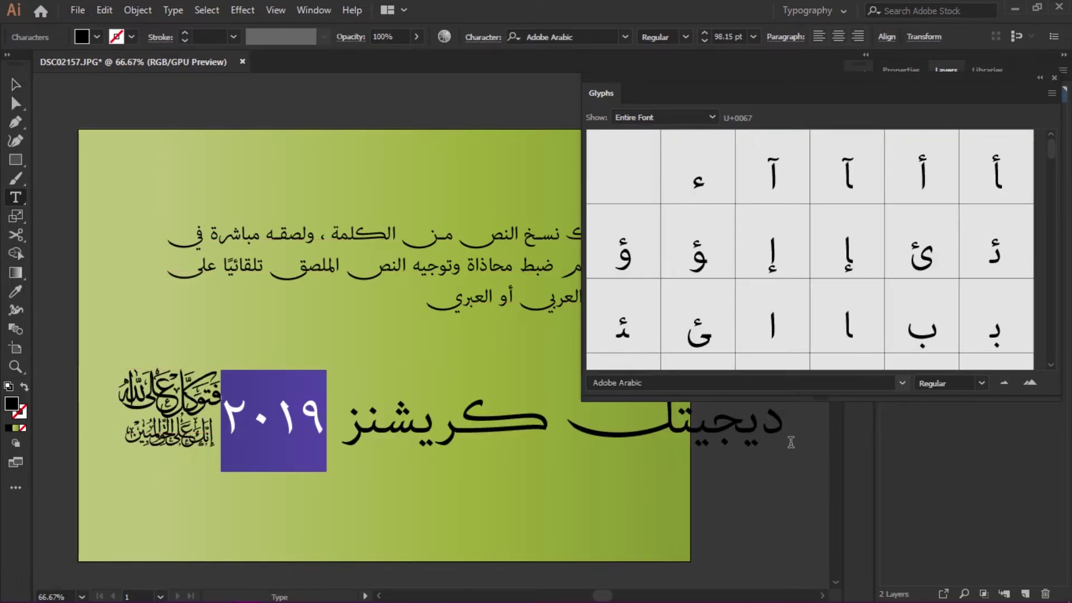
key("BackSpace")
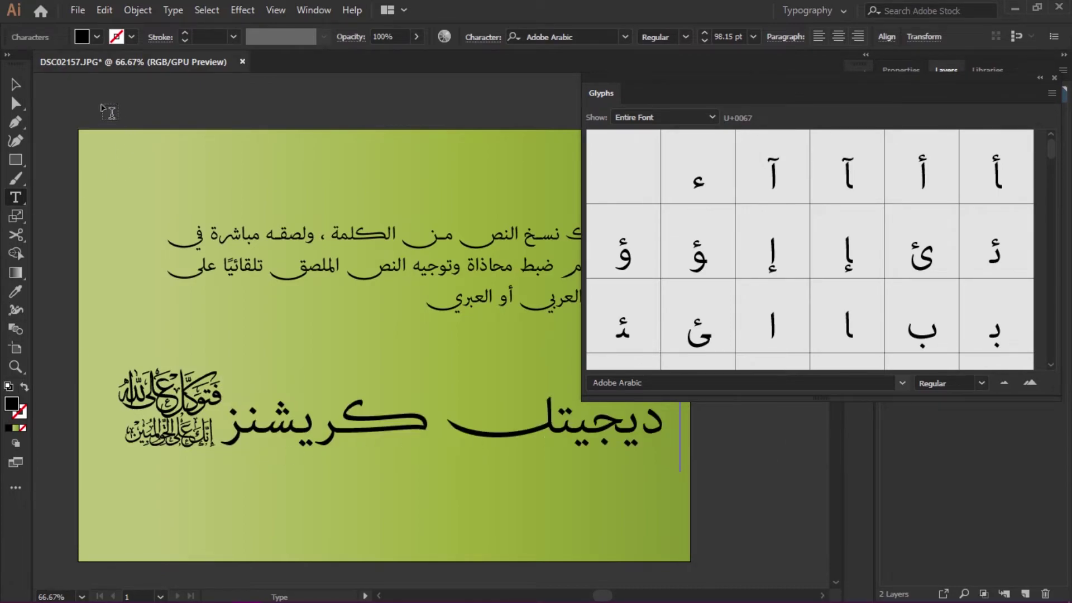
left_click(15, 84)
left_click_drag(302, 435, 301, 416)
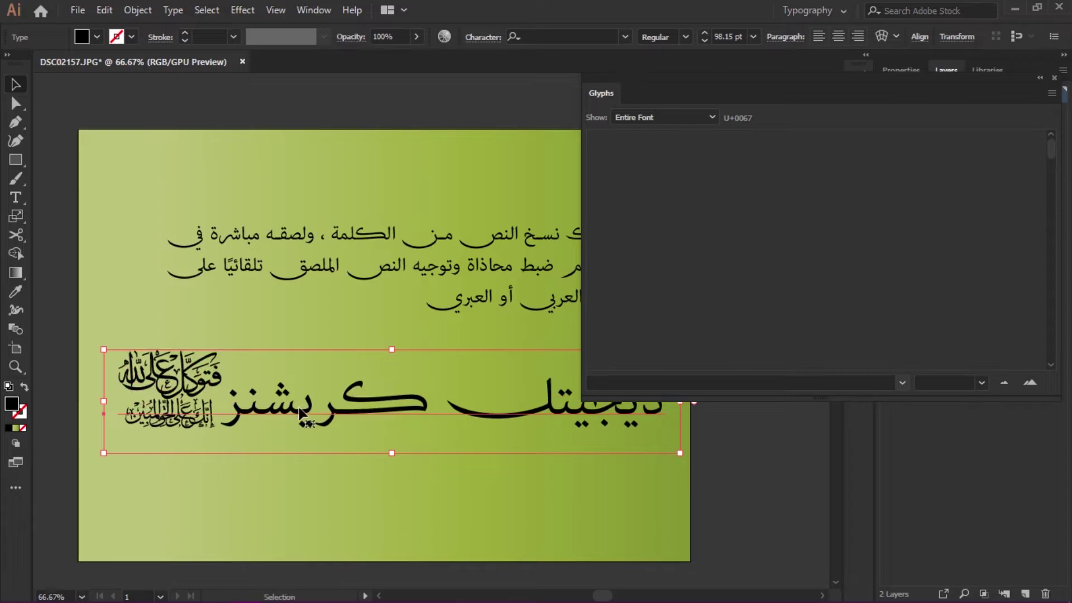
- Replace the headline's leading calligraphy glyph and insert a second Aayat Quraan glyph
left_click_drag(603, 101, 755, 238)
double_click(237, 412)
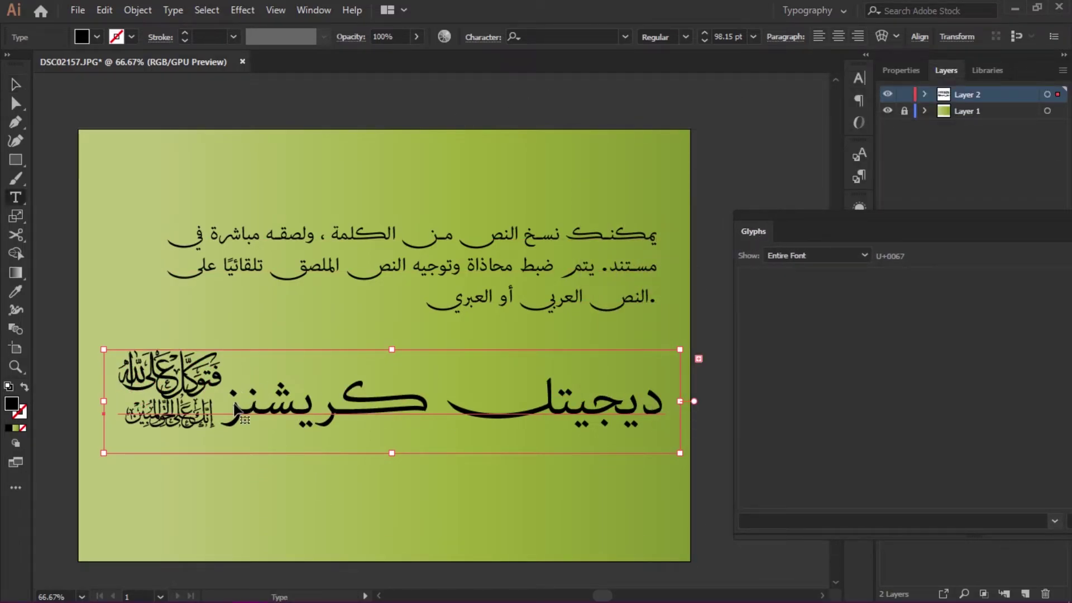
left_click_drag(210, 384, 121, 378)
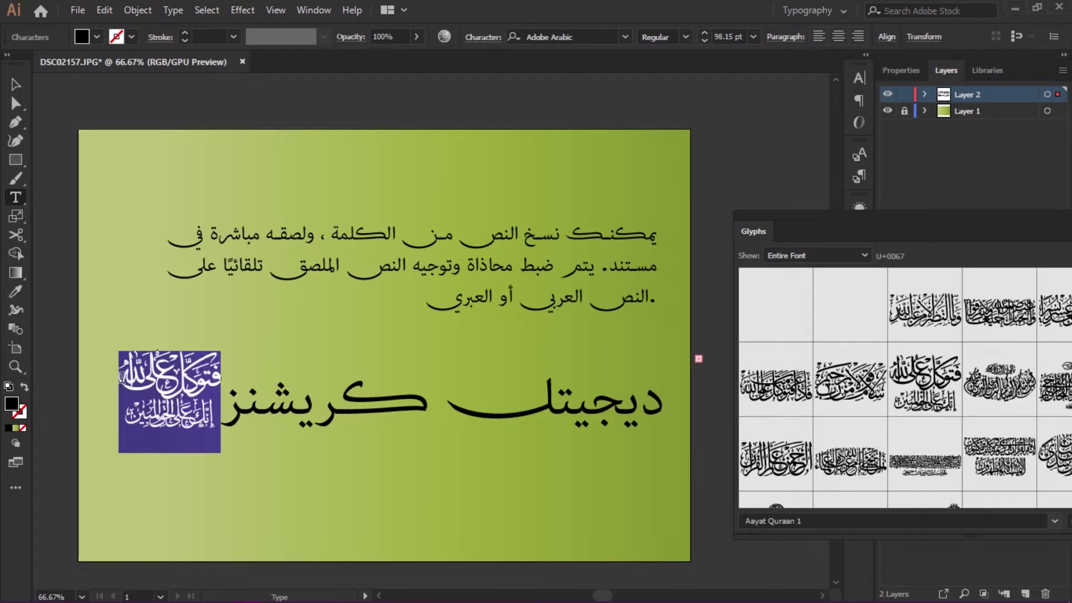
left_click_drag(838, 234, 765, 127)
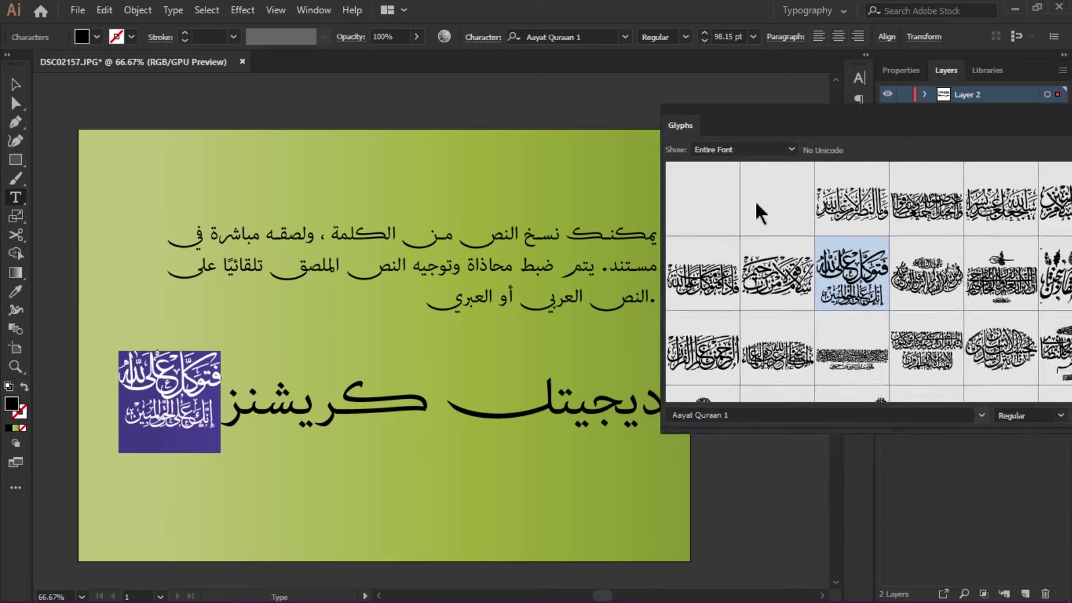
left_click(784, 287)
double_click(785, 288)
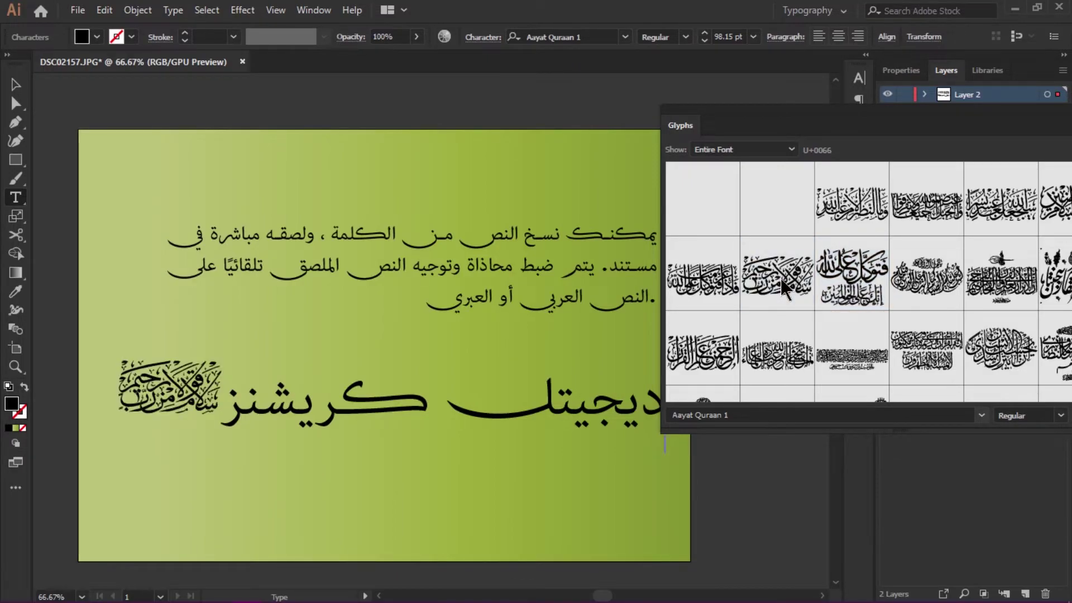
left_click(866, 289)
double_click(865, 289)
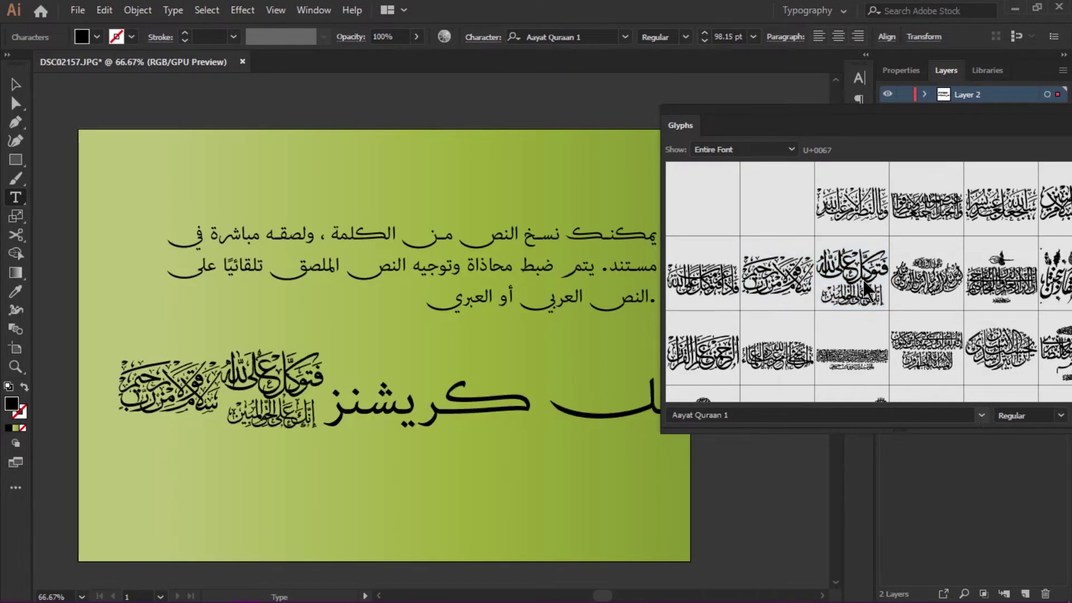
- Enlarge the Glyphs panel and insert an oval calligraphy glyph into the headline
left_click_drag(888, 134, 559, 105)
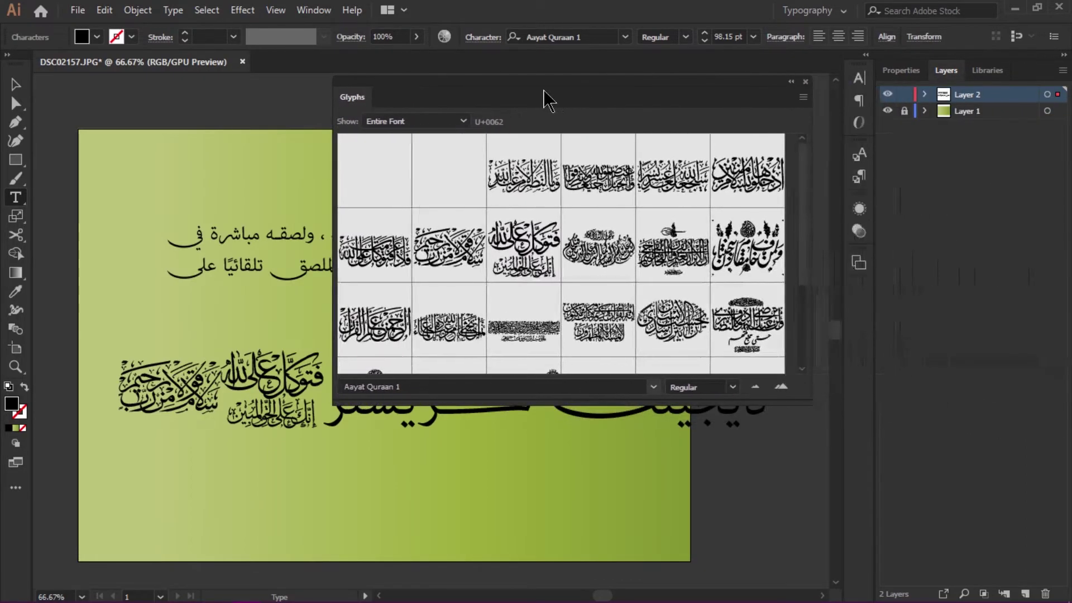
left_click_drag(906, 454, 988, 533)
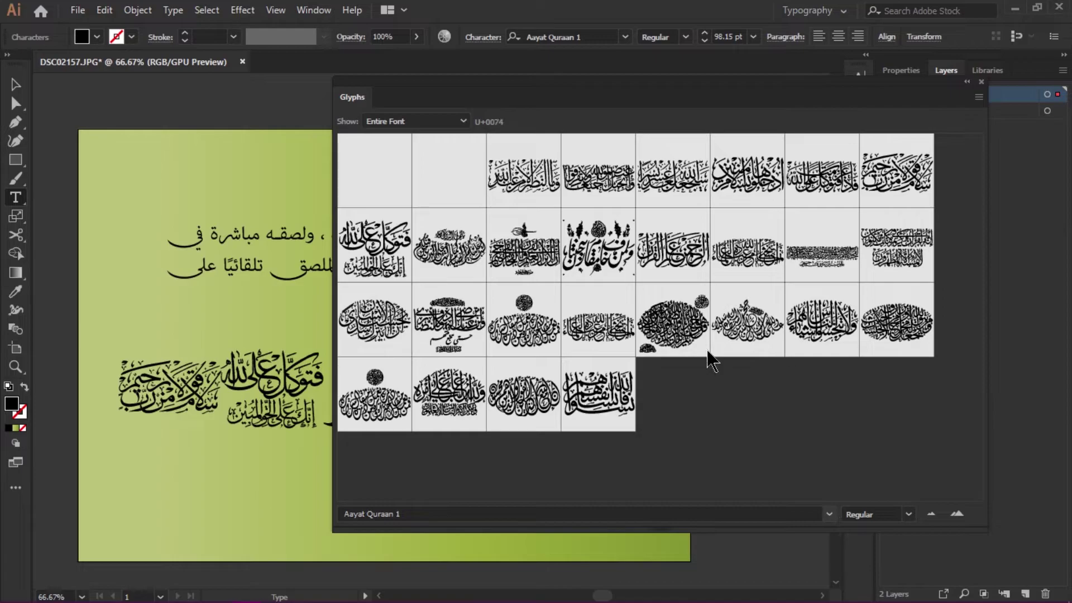
left_click_drag(486, 95, 646, 80)
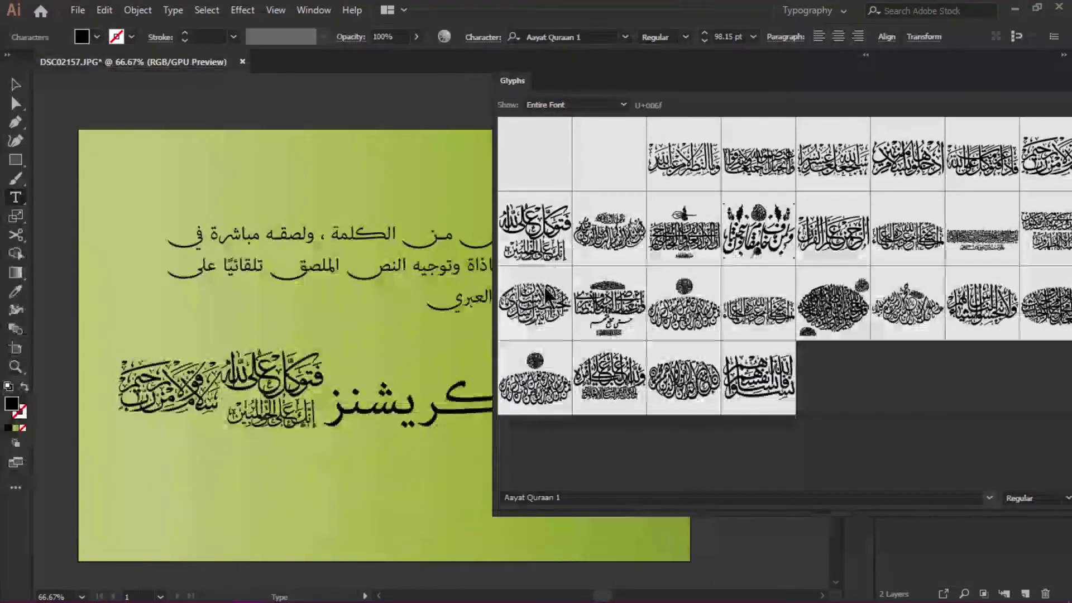
double_click(541, 307)
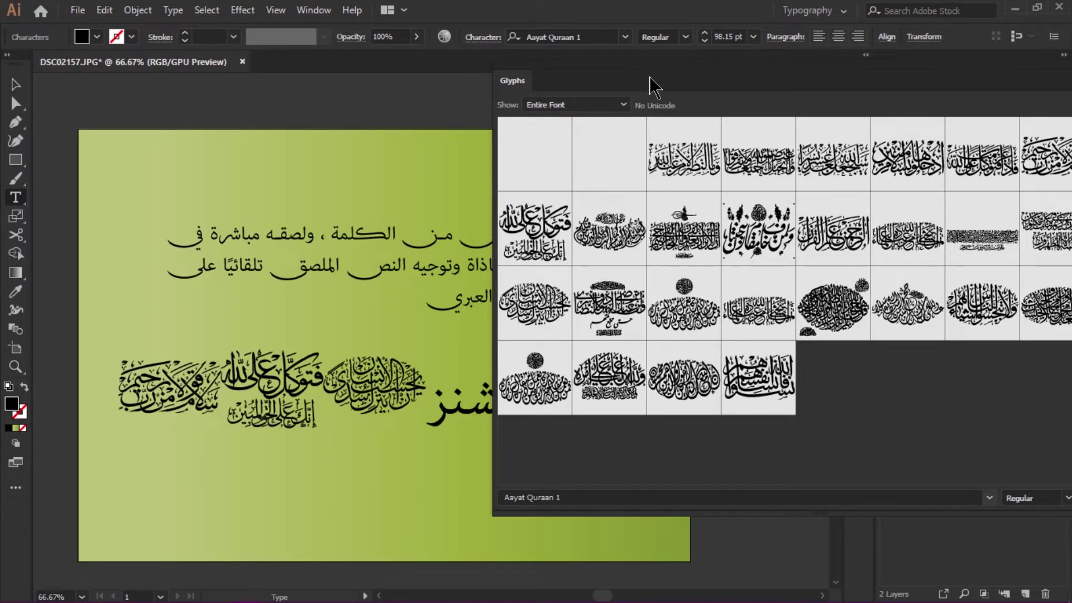
left_click_drag(653, 86, 348, 142)
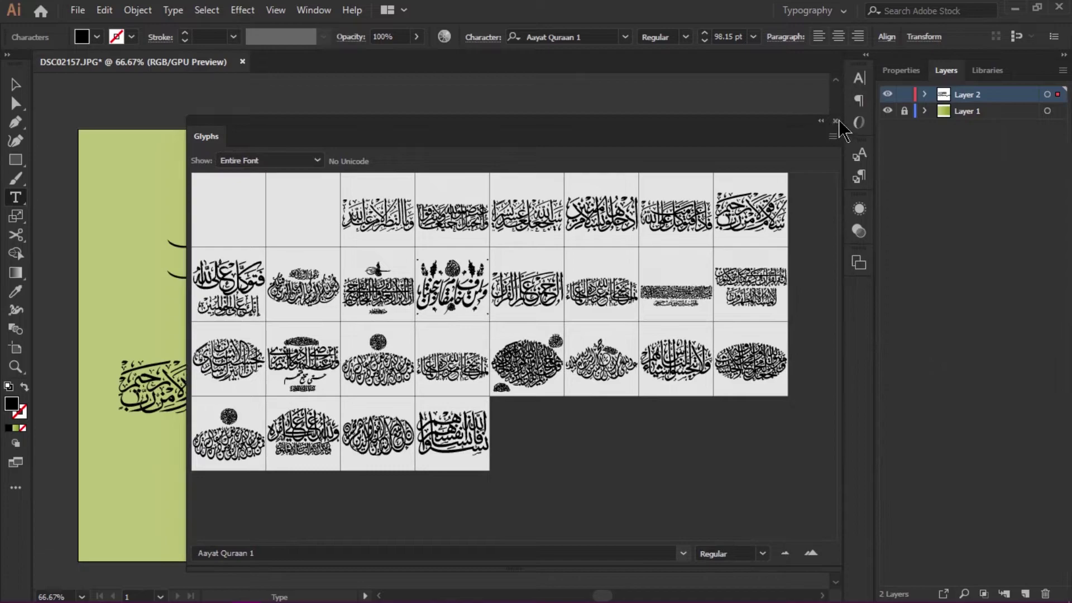
- Close the Glyphs panel and delete the extra calligraphy glyphs, restoring the last one with undo
left_click(836, 121)
left_click_drag(428, 397, 329, 379)
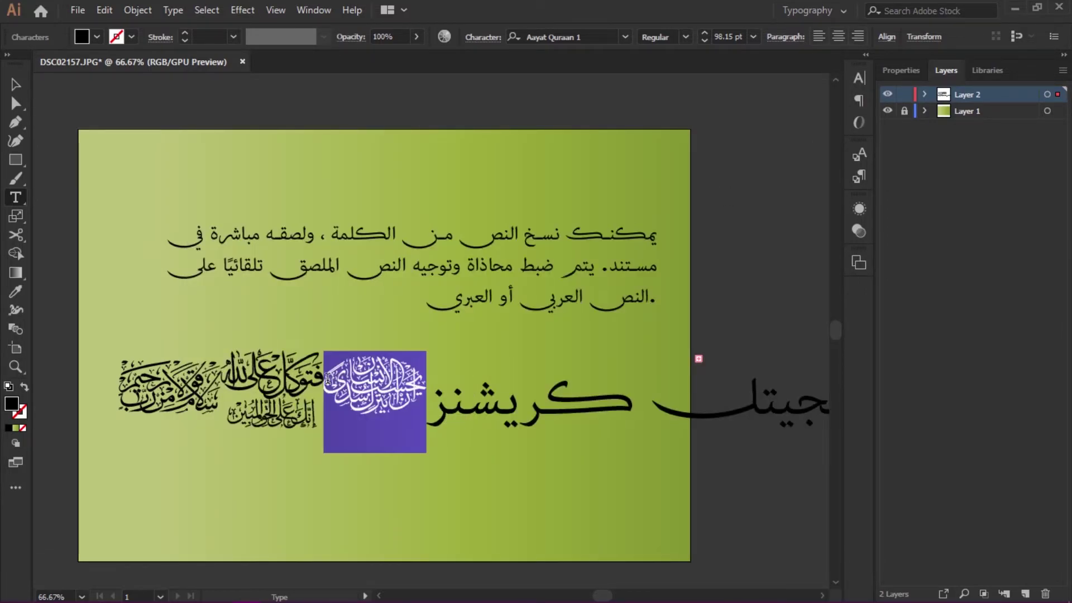
key("BackSpace")
double_click(206, 385)
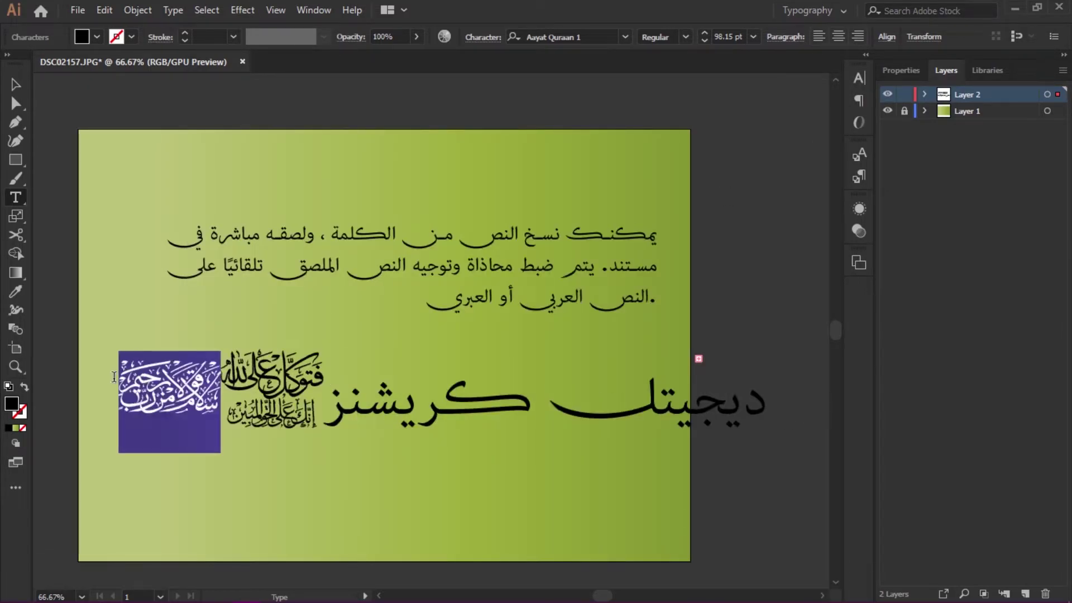
key("BackSpace")
left_click(204, 369)
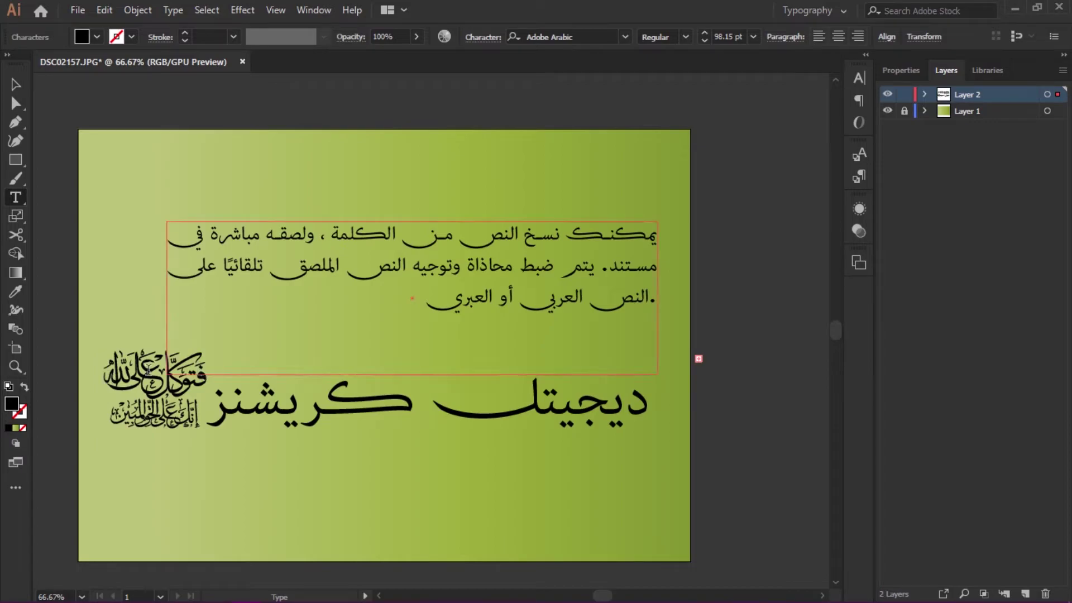
left_click_drag(182, 415, 108, 399)
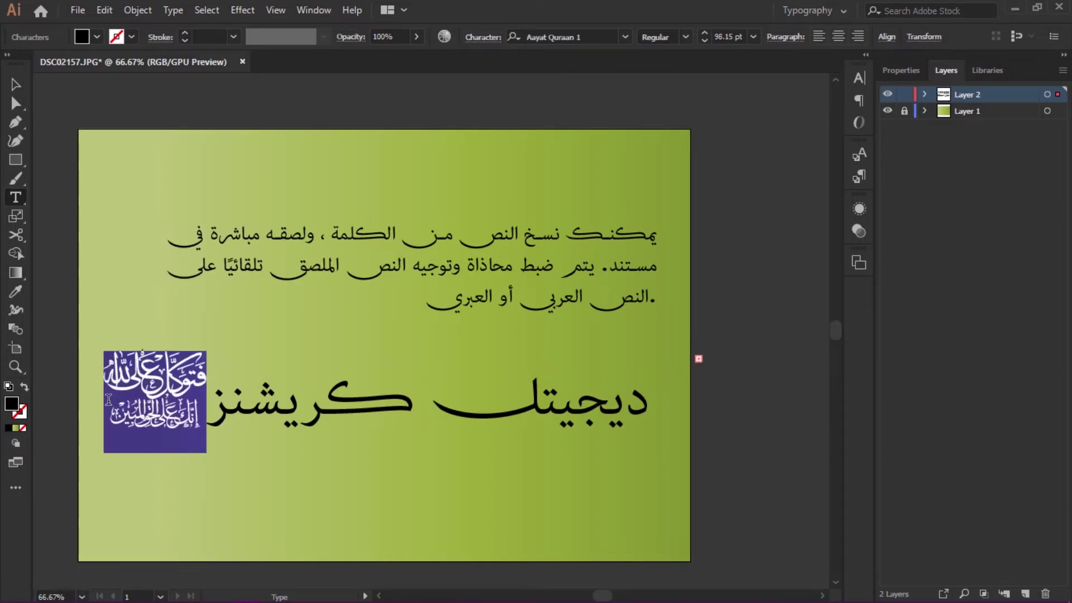
key("BackSpace")
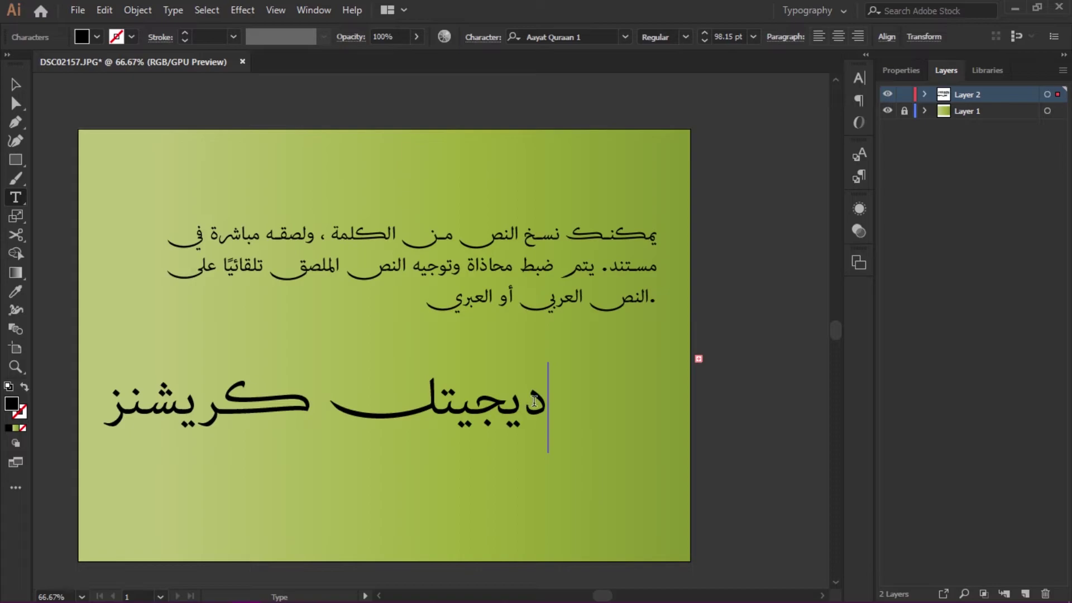
key("ctrl+z")
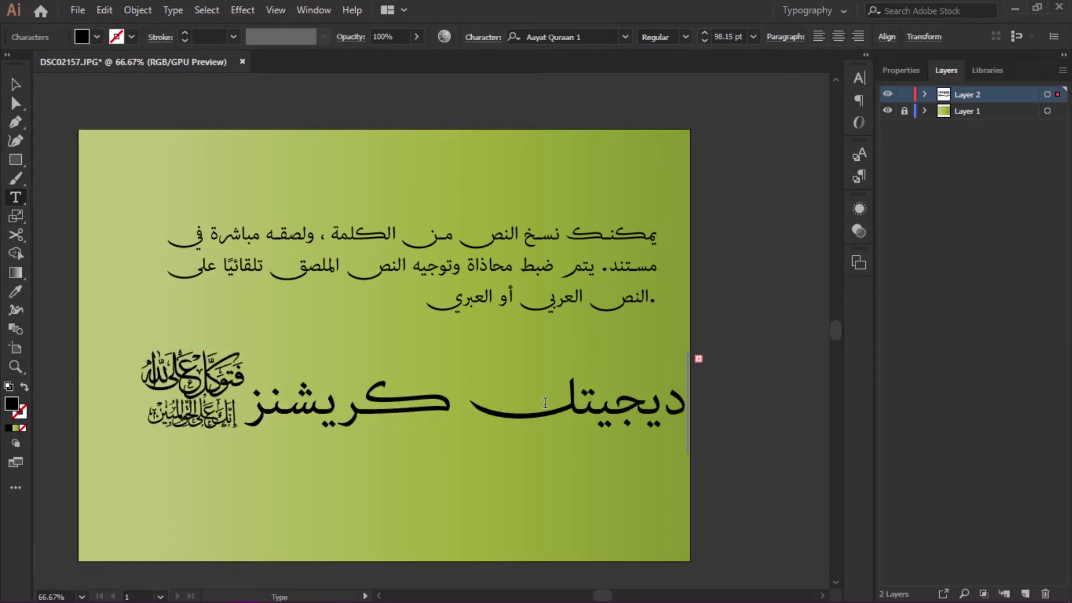
- Right-align the headline text and move it back onto the artboard
left_click(17, 85)
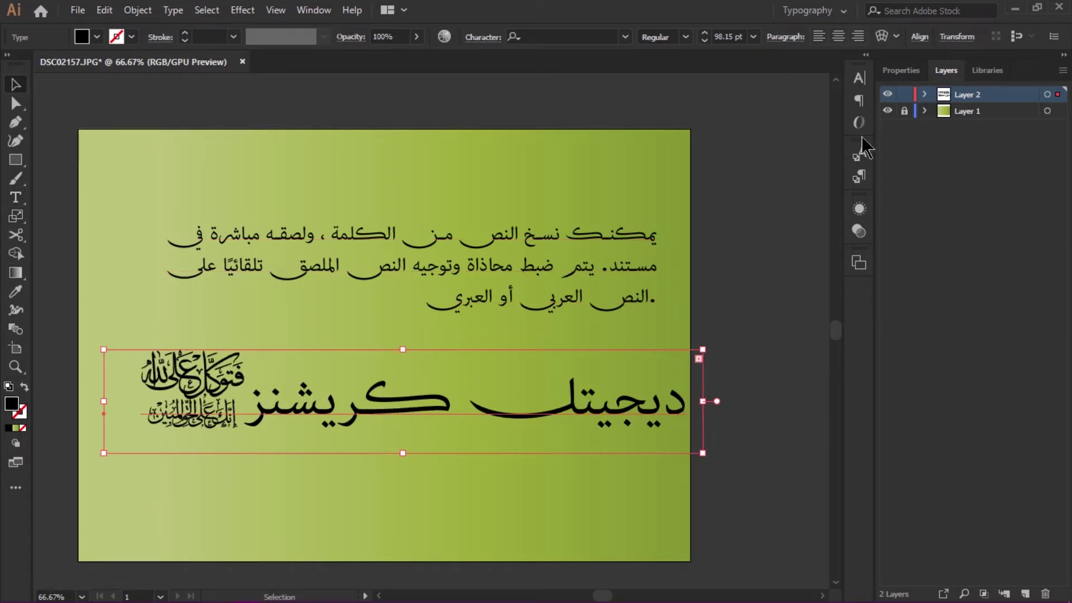
left_click(860, 99)
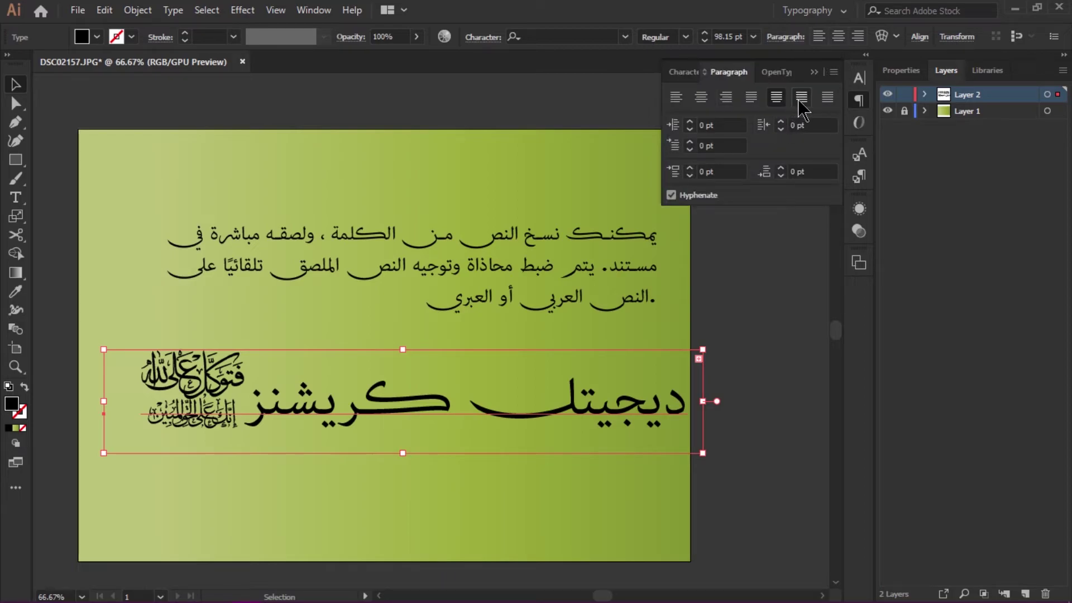
left_click(726, 97)
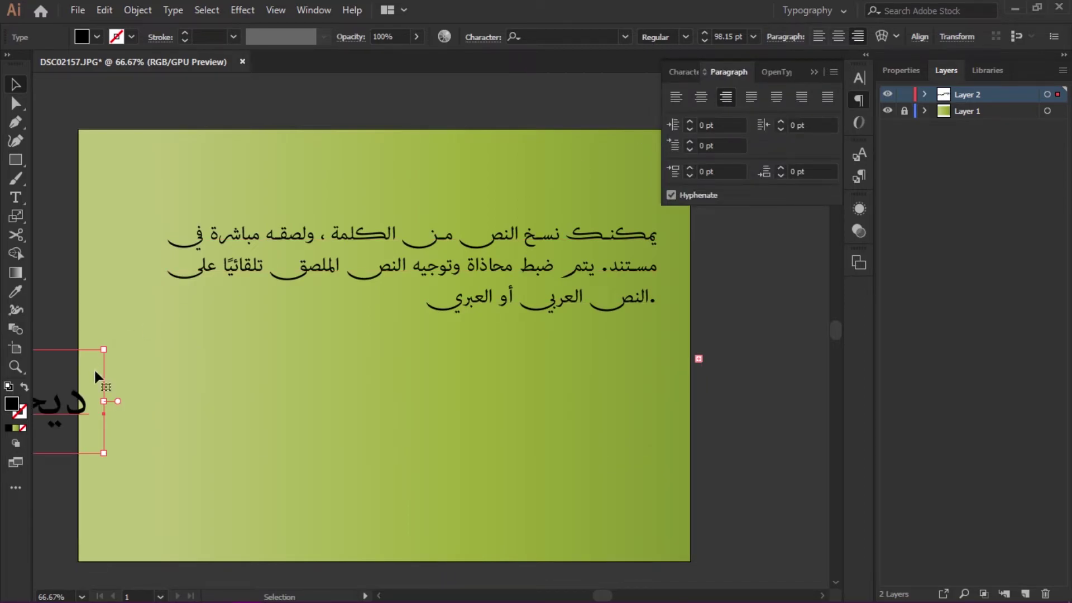
left_click_drag(79, 409, 645, 407)
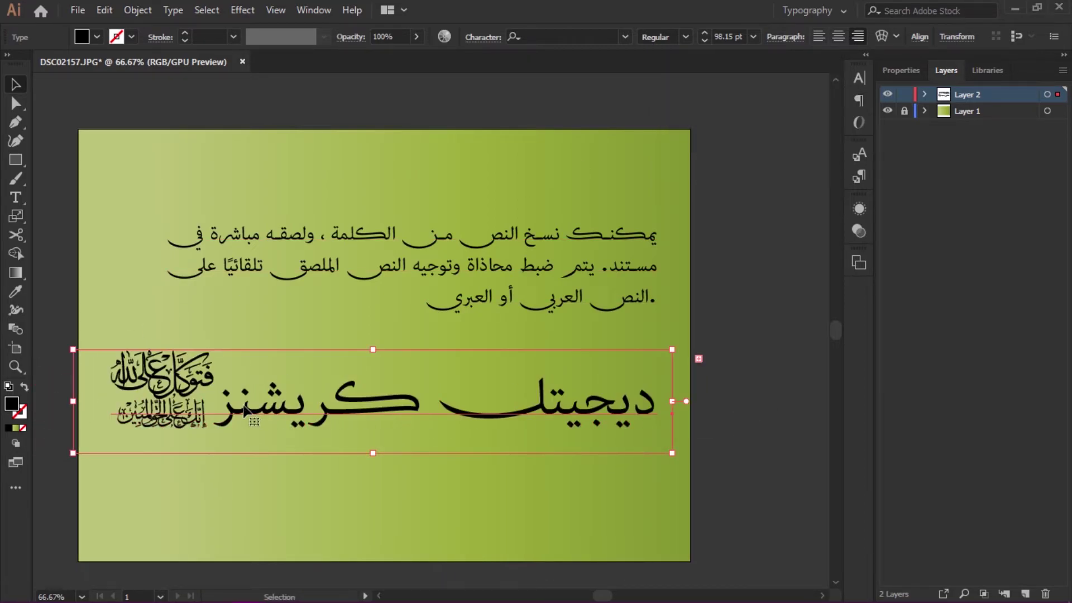
- Delete the words ديجيتل كريشنز, keeping only the calligraphy glyph
double_click(224, 409)
key("ctrl+a")
left_click_drag(224, 409, 651, 416)
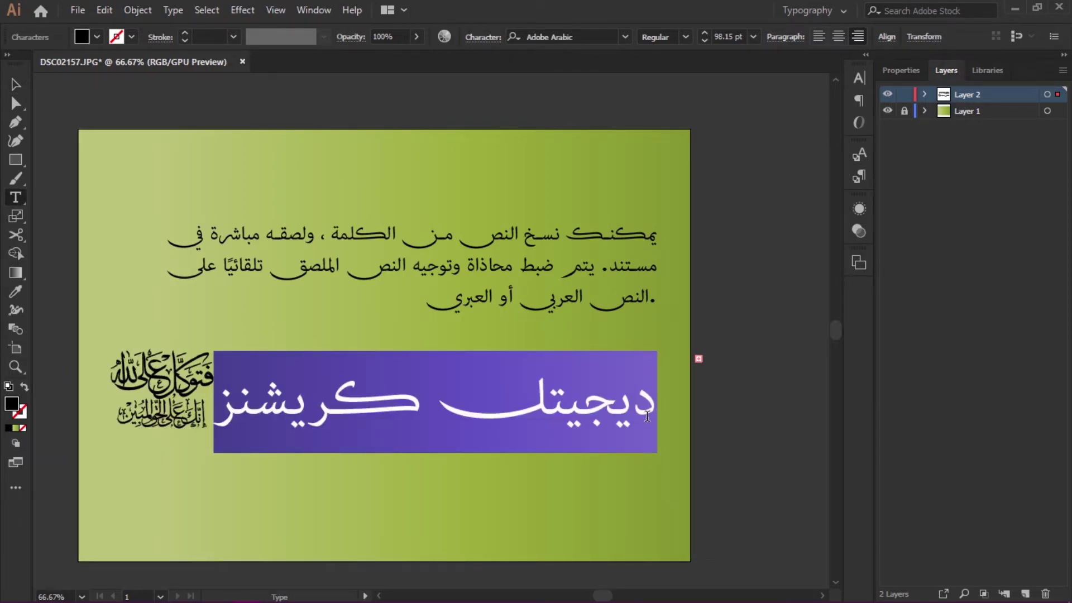
key("BackSpace")
key("Escape")
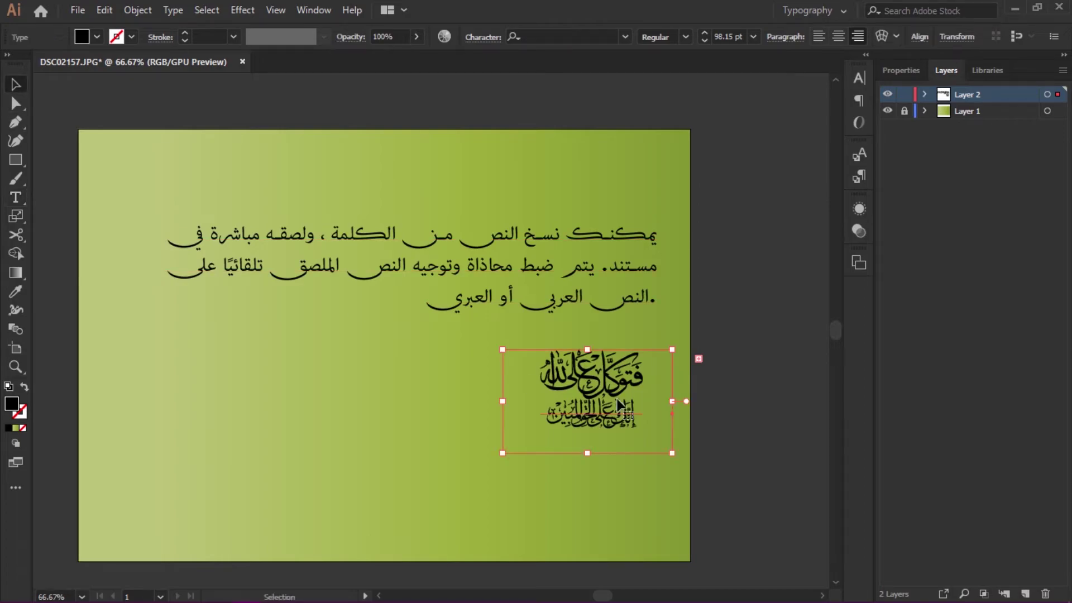
- Enlarge the calligraphy into the lower left and move the Arabic paragraph higher
left_click_drag(507, 456, 223, 541)
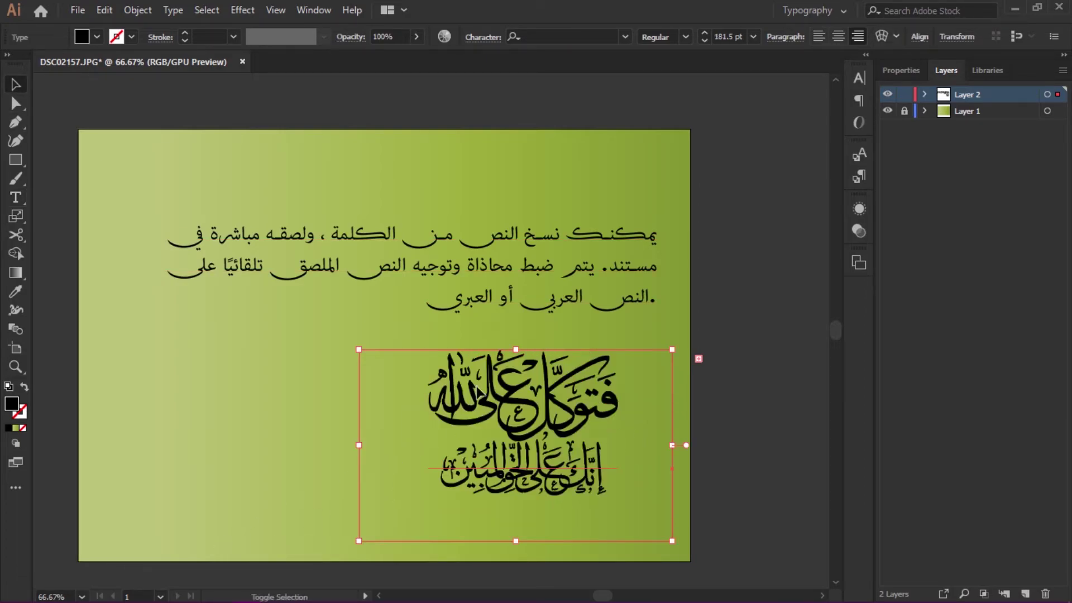
left_click(305, 410)
left_click_drag(514, 401, 290, 402)
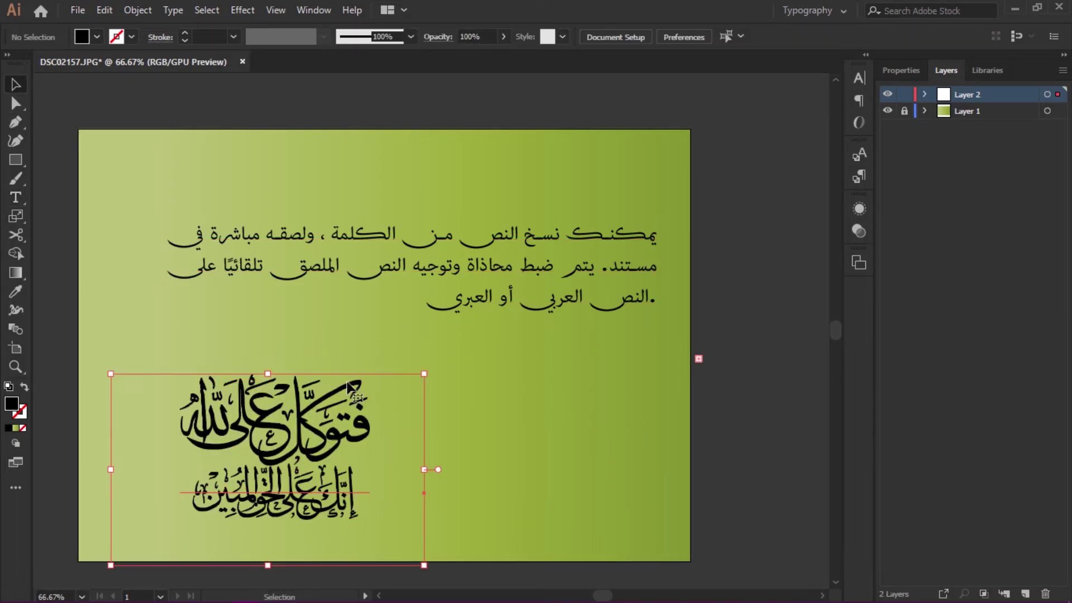
left_click_drag(424, 374, 425, 372)
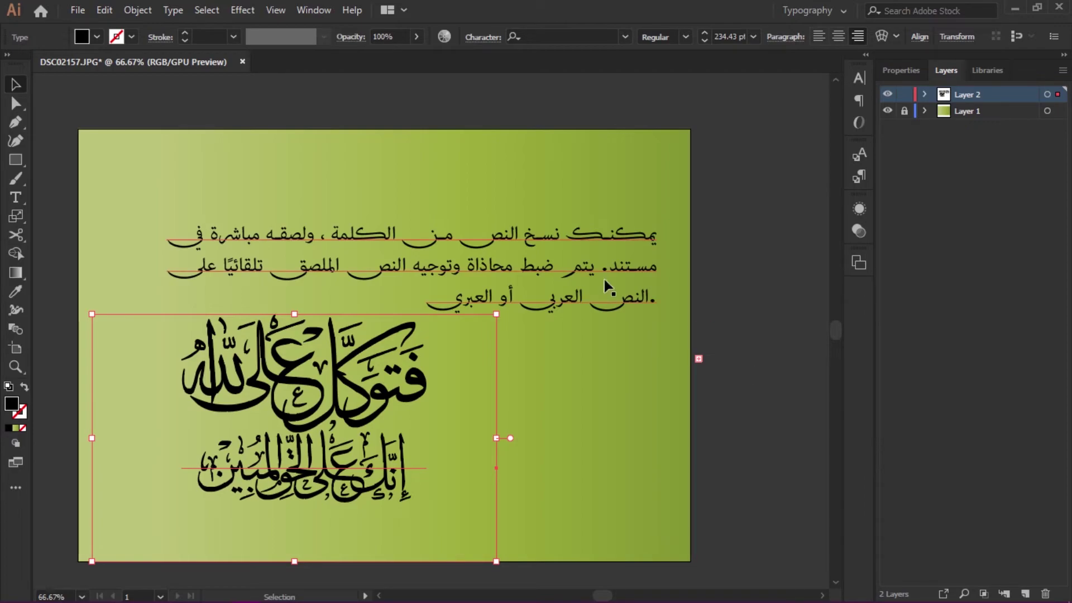
left_click_drag(587, 233, 588, 186)
left_click_drag(402, 389, 396, 363)
- Check the calligraphy's 234.43 pt size in Character settings, nudge it, then show Properties
left_click(860, 78)
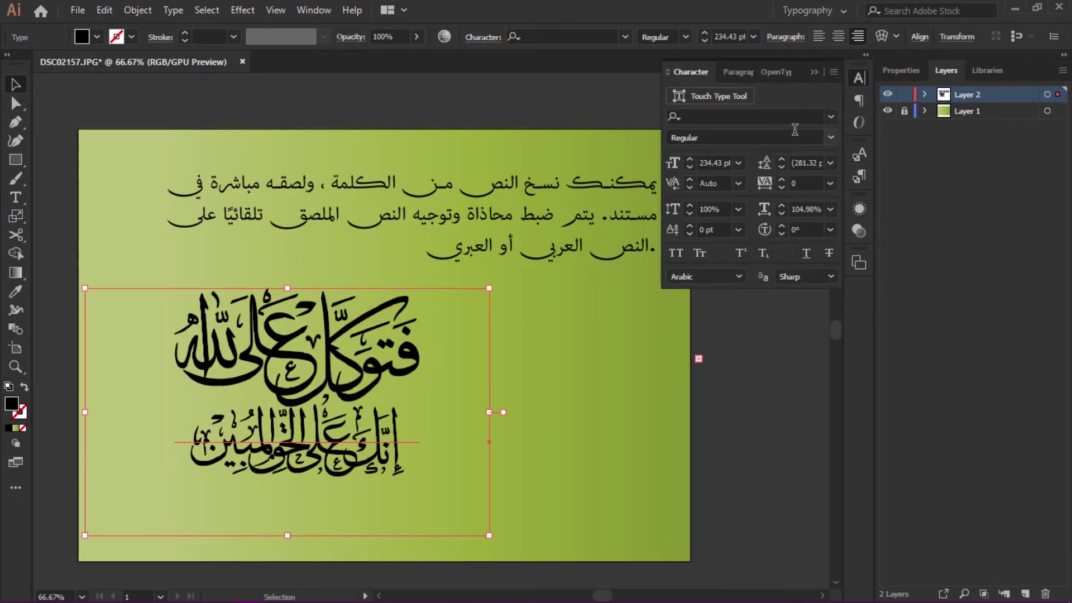
left_click_drag(414, 335, 402, 317)
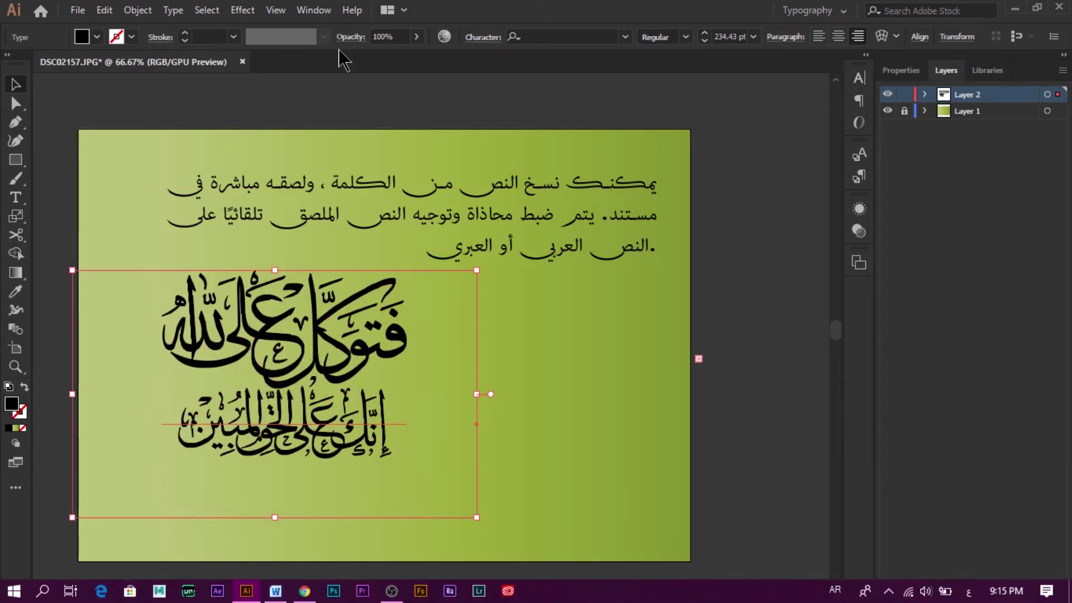
left_click(616, 372)
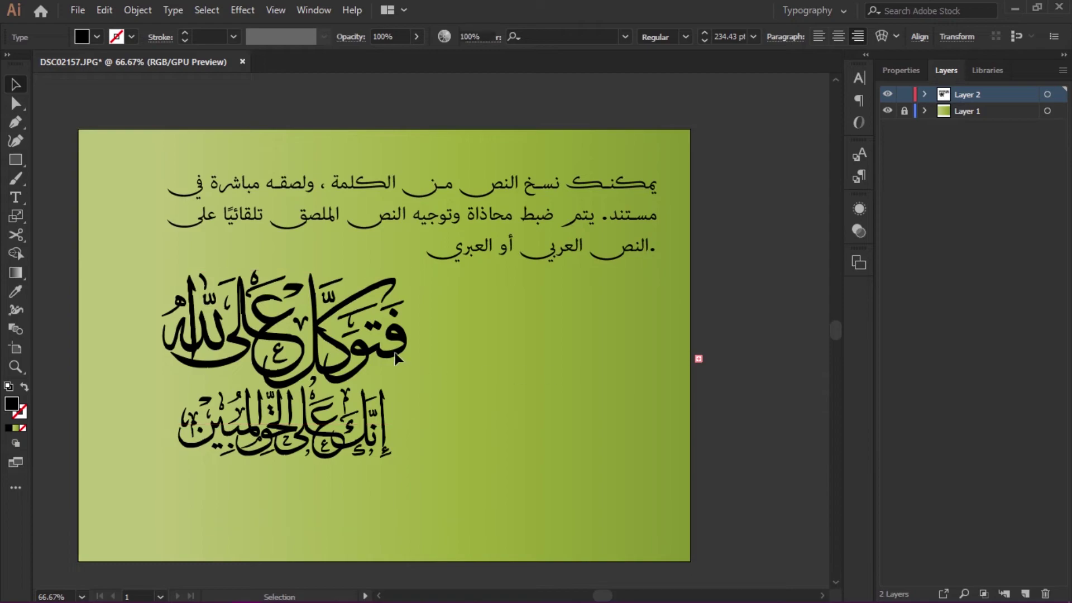
left_click(396, 357)
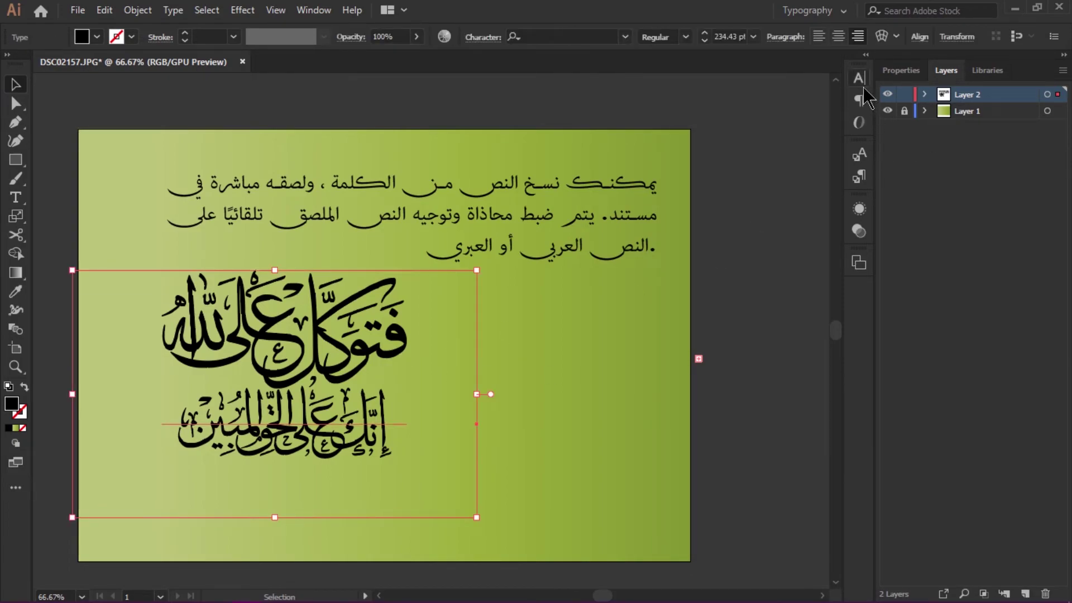
left_click(890, 76)
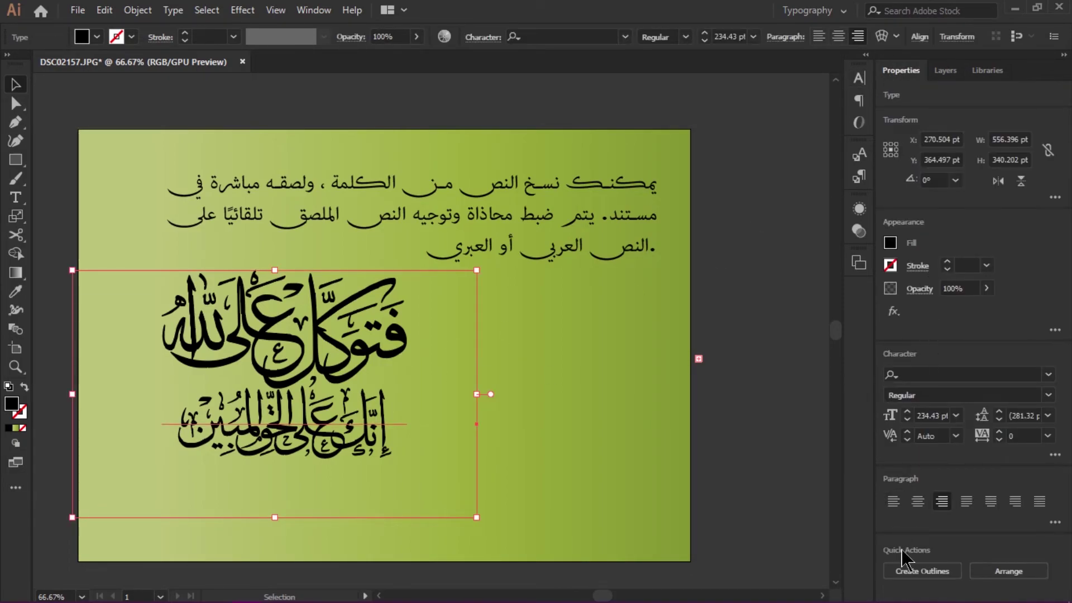
- Convert the calligraphy to outlines, enlarge it, and apply a gradient fill
left_click(908, 572)
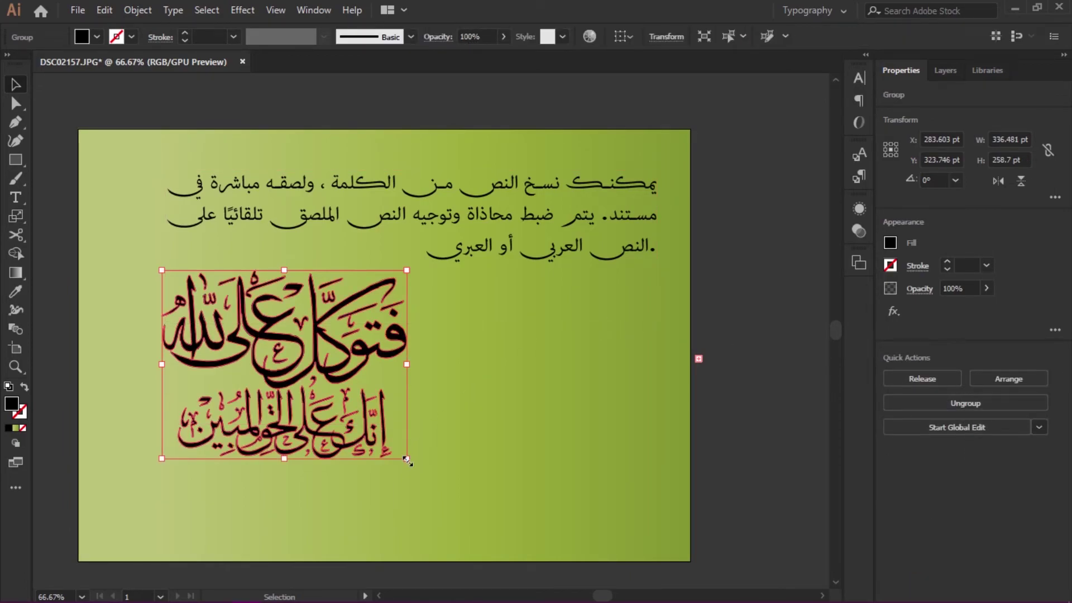
left_click_drag(407, 458, 517, 542)
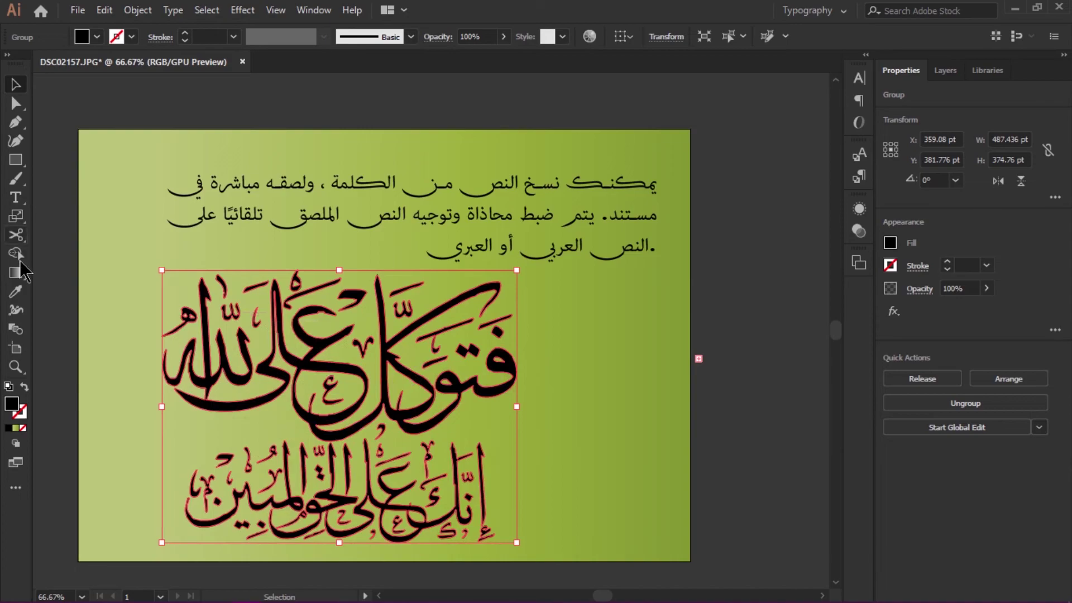
left_click(16, 272)
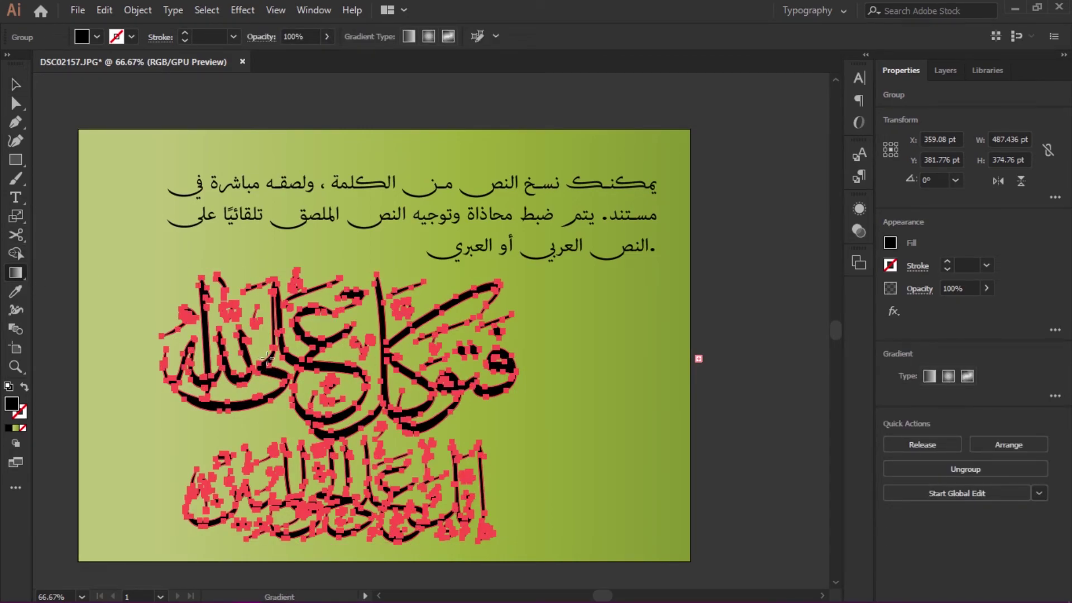
left_click(267, 361)
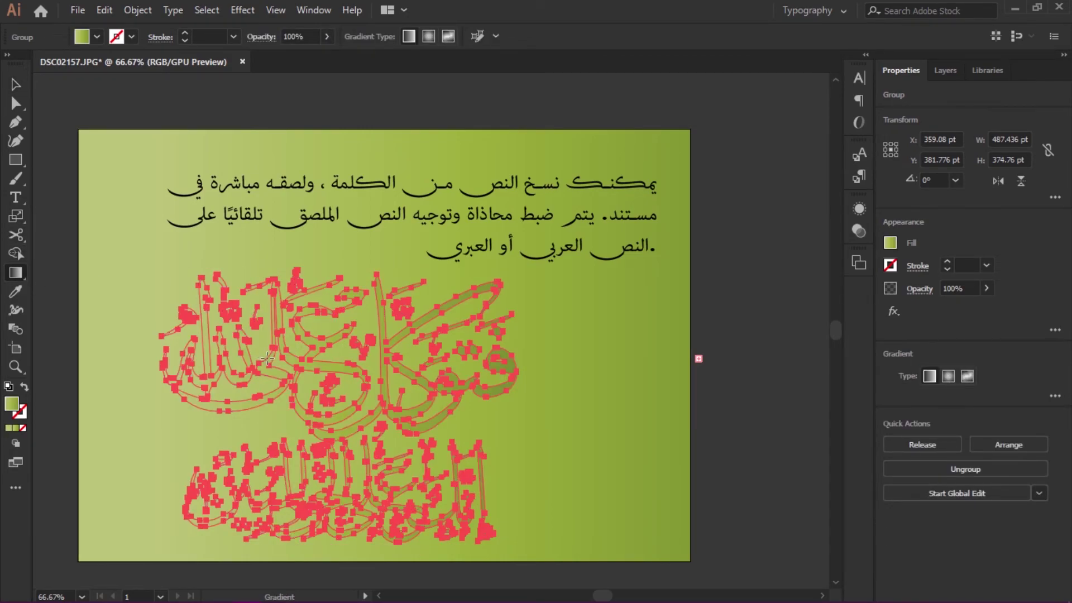
- Set the calligraphy fill to dark green and enlarge it to about 535 × 411 pt
left_click(97, 37)
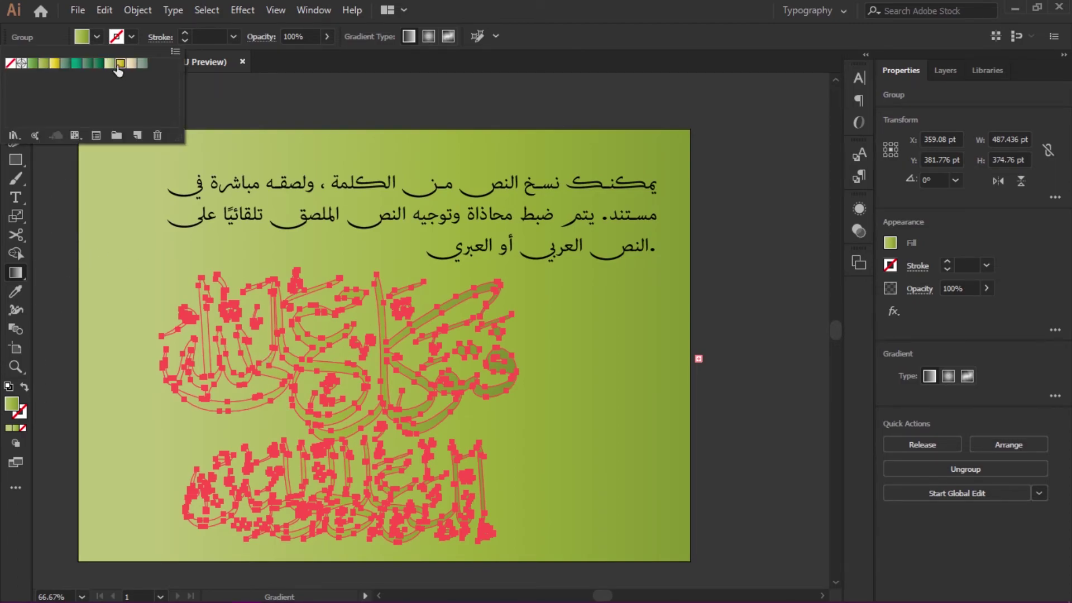
left_click(99, 63)
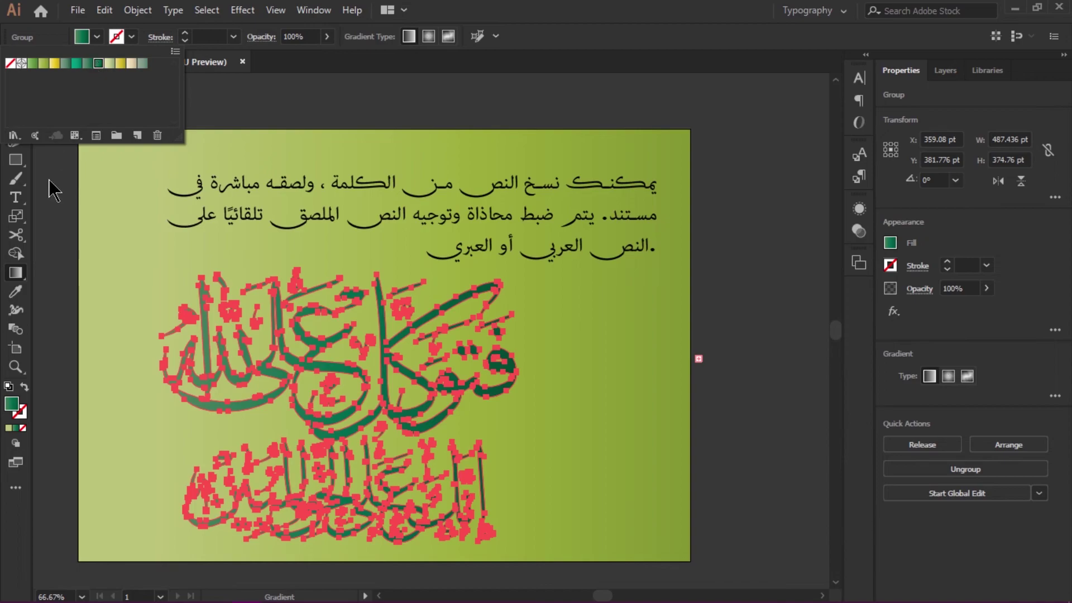
left_click(48, 207)
left_click(15, 84)
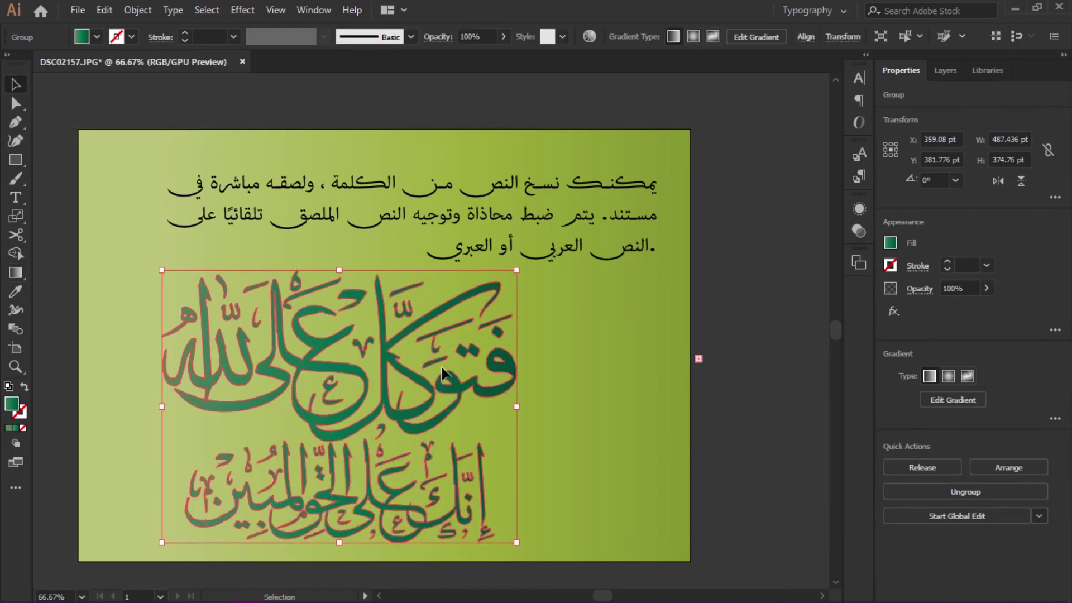
left_click_drag(517, 270, 515, 247)
- Delete the Arabic paragraph and enlarge the calligraphy toward the artboard's top right
left_click(627, 256)
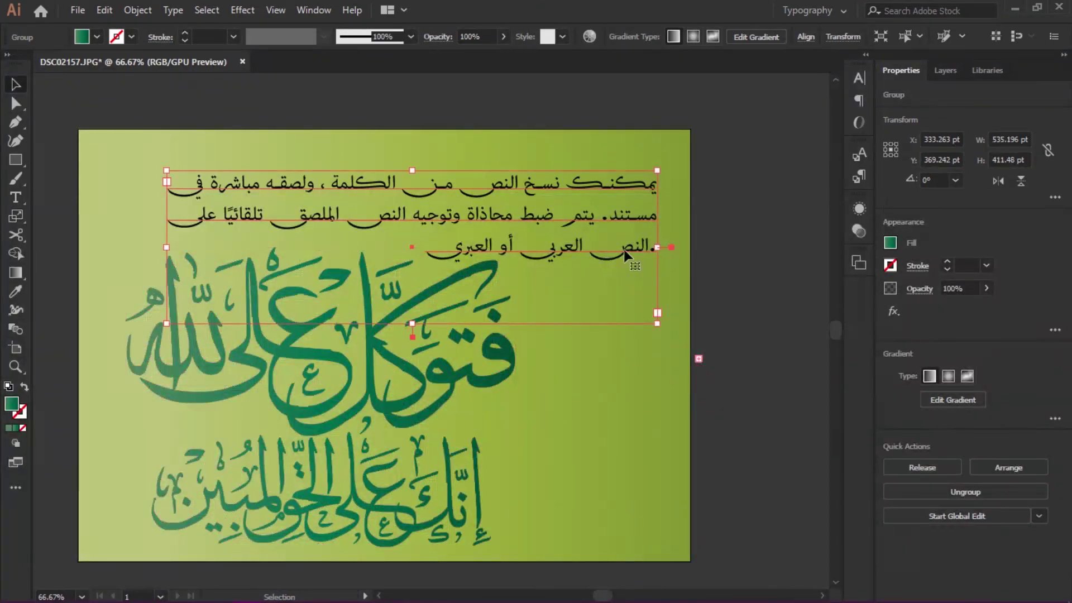
key("Delete")
left_click(446, 290)
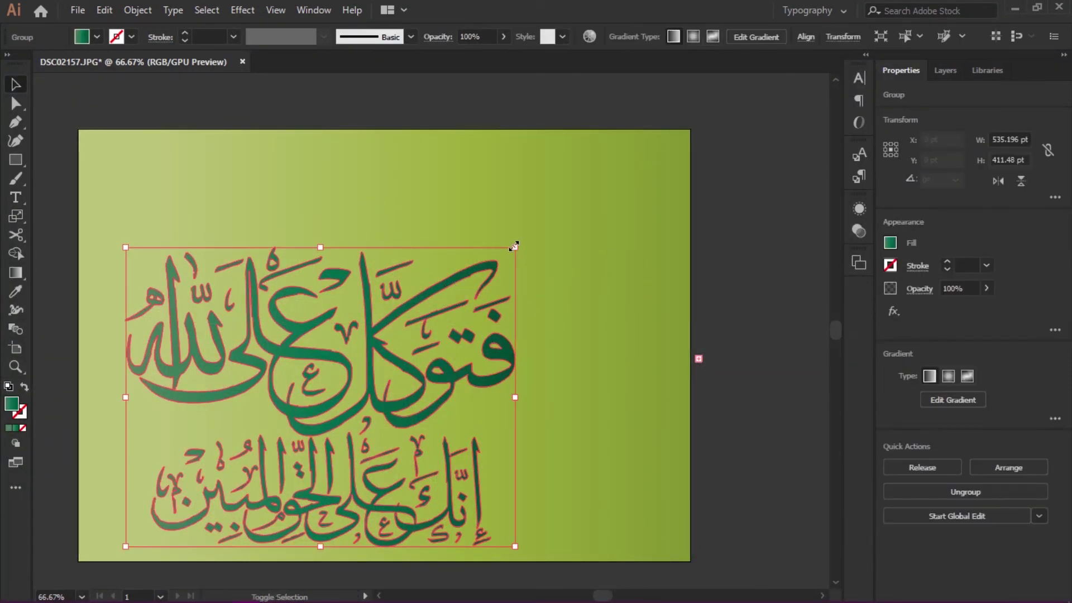
left_click_drag(514, 244, 611, 171)
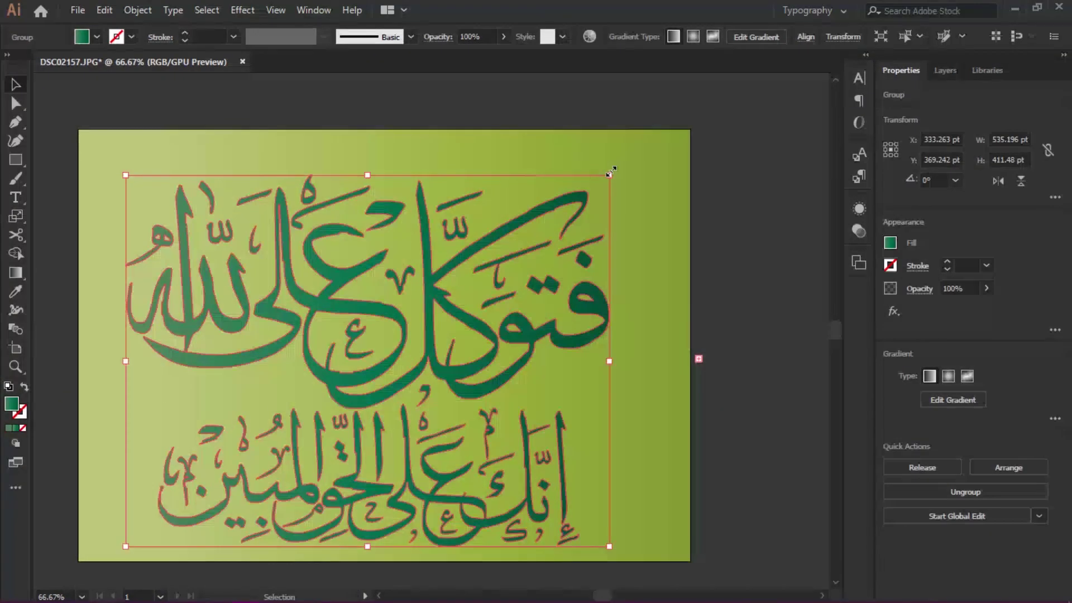
- Move and scale the calligraphy to about 692 × 532 pt so it fills the artboard
left_click(131, 36)
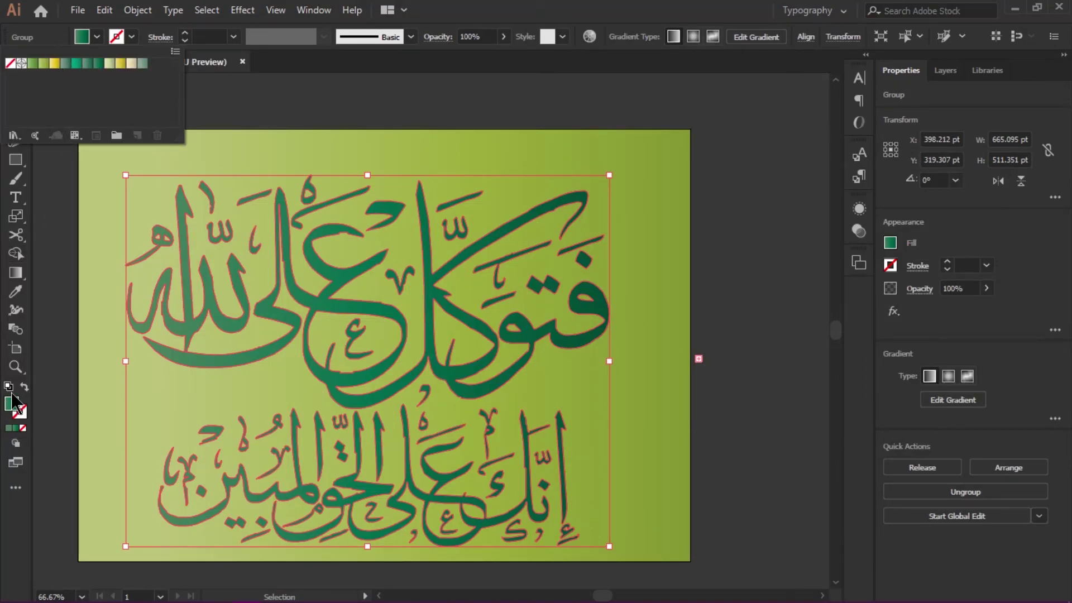
left_click_drag(387, 246, 412, 224)
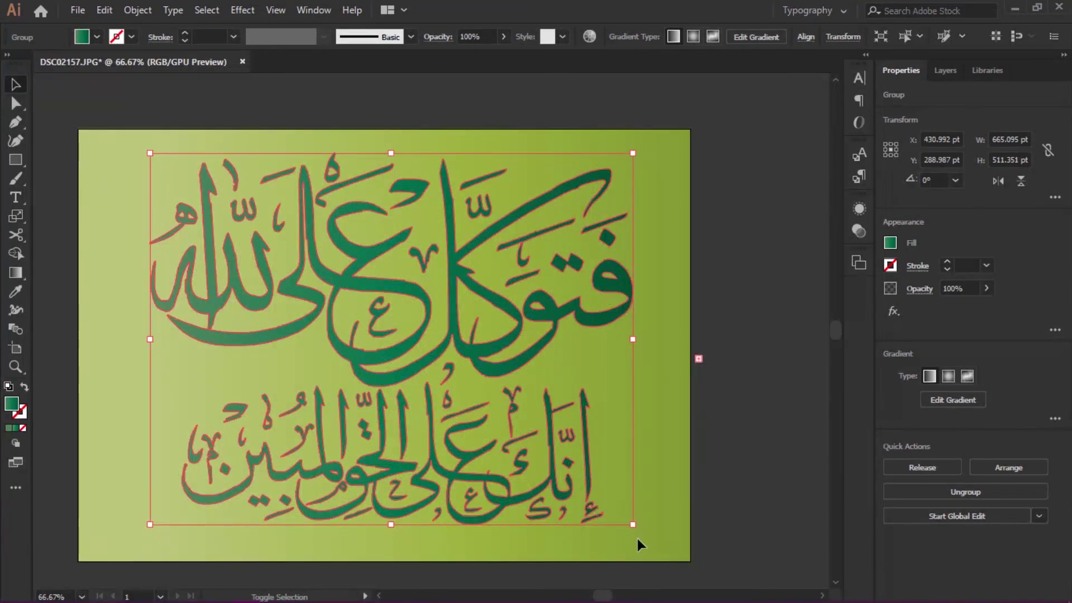
left_click_drag(633, 525, 654, 541)
left_click(762, 451)
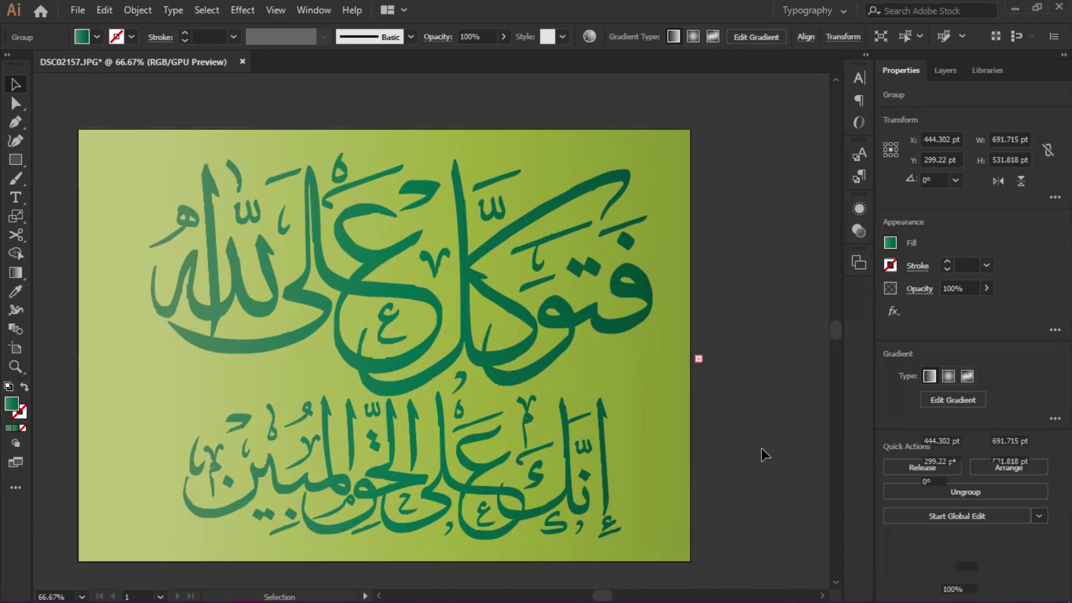
left_click_drag(556, 323, 548, 322)
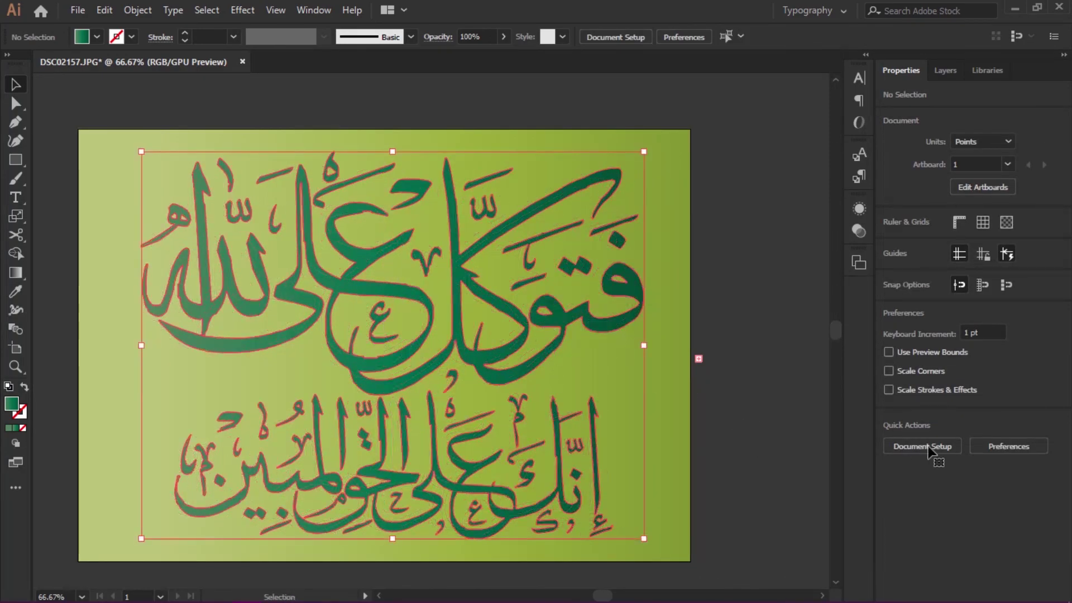
left_click(617, 335)
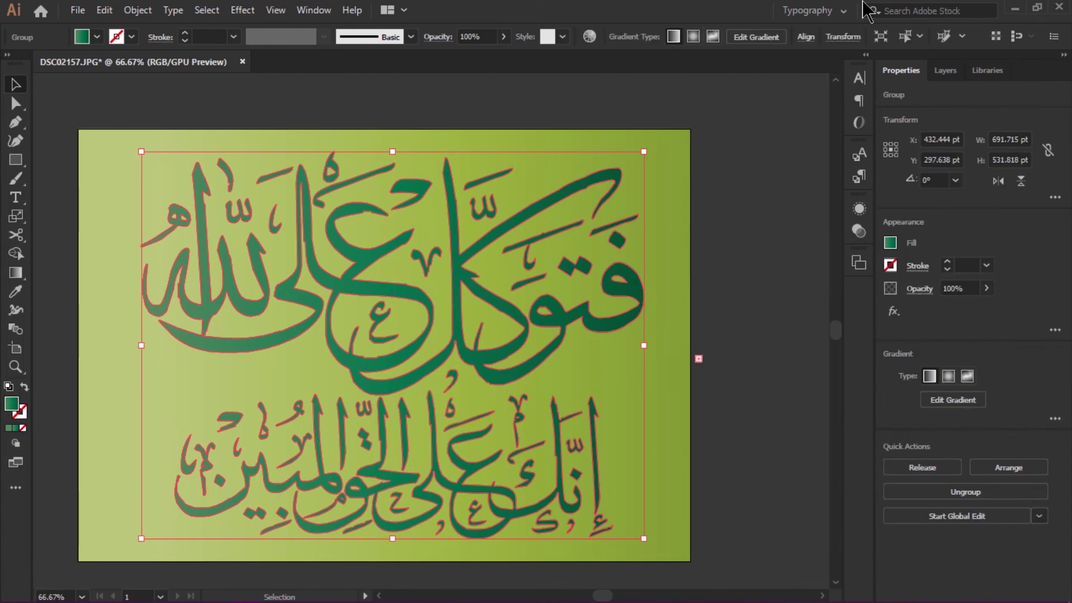
left_click(779, 201)
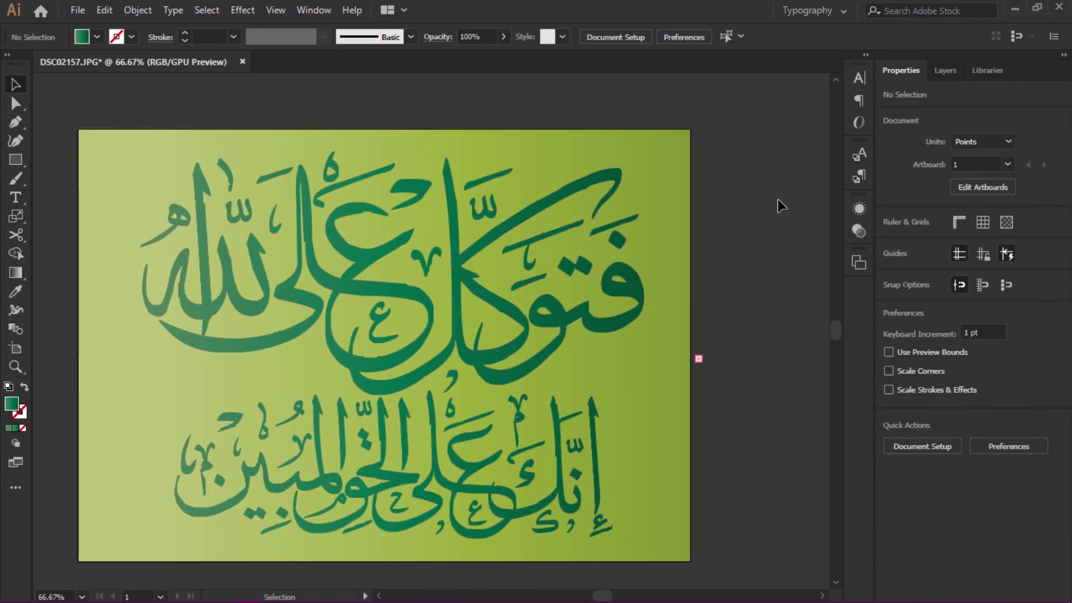